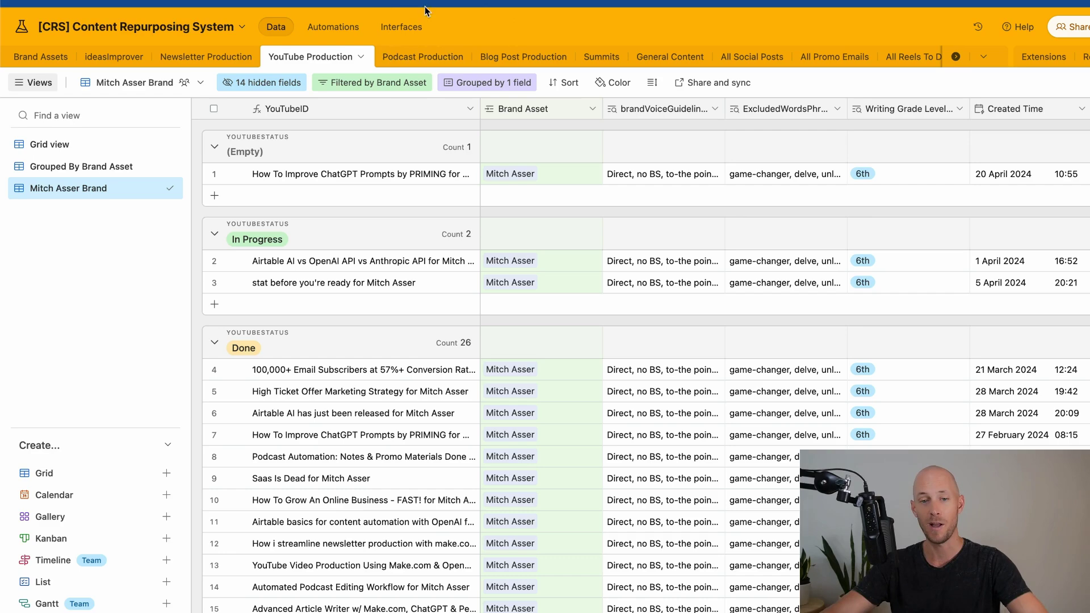
Scroll down and across the YouTube Production grid to review the video records.
scroll(532, 402, "down", 3)
scroll(532, 402, "down", 2)
scroll(539, 396, "right", 3)
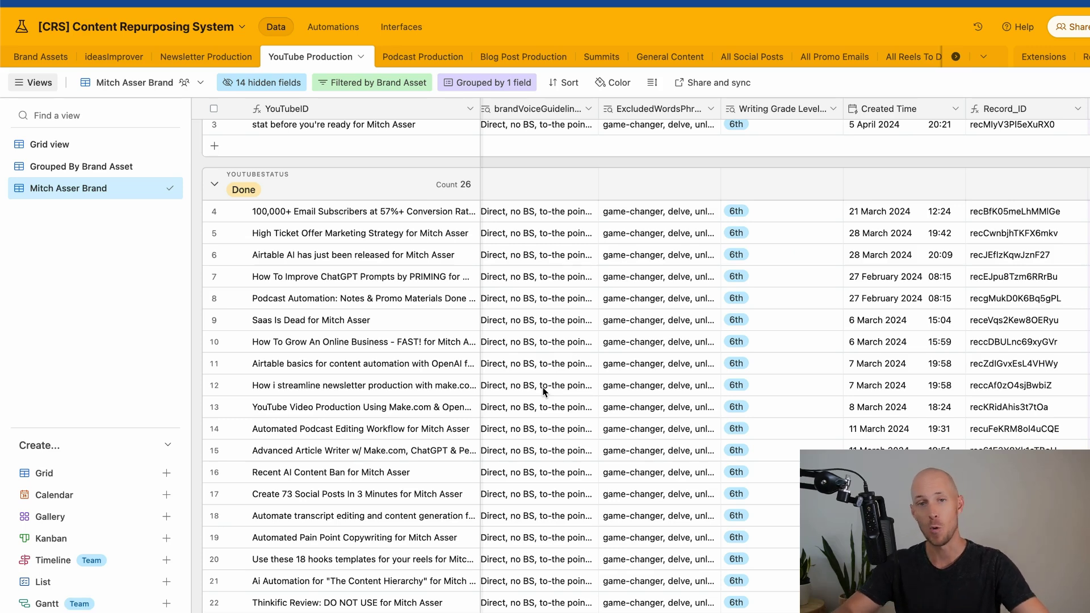
scroll(545, 390, "right", 10)
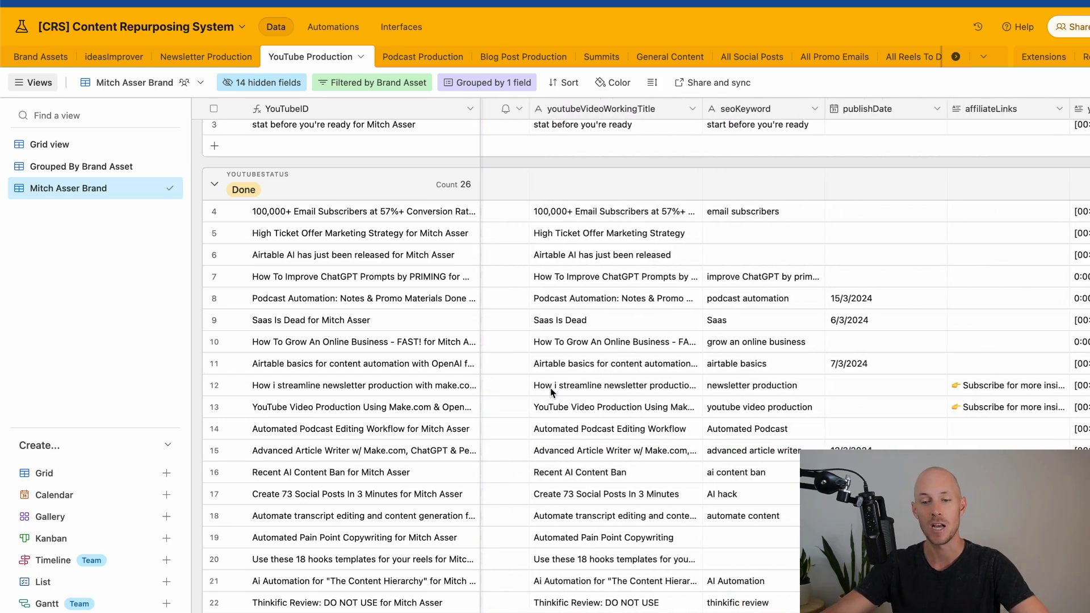
scroll(551, 392, "right", 1)
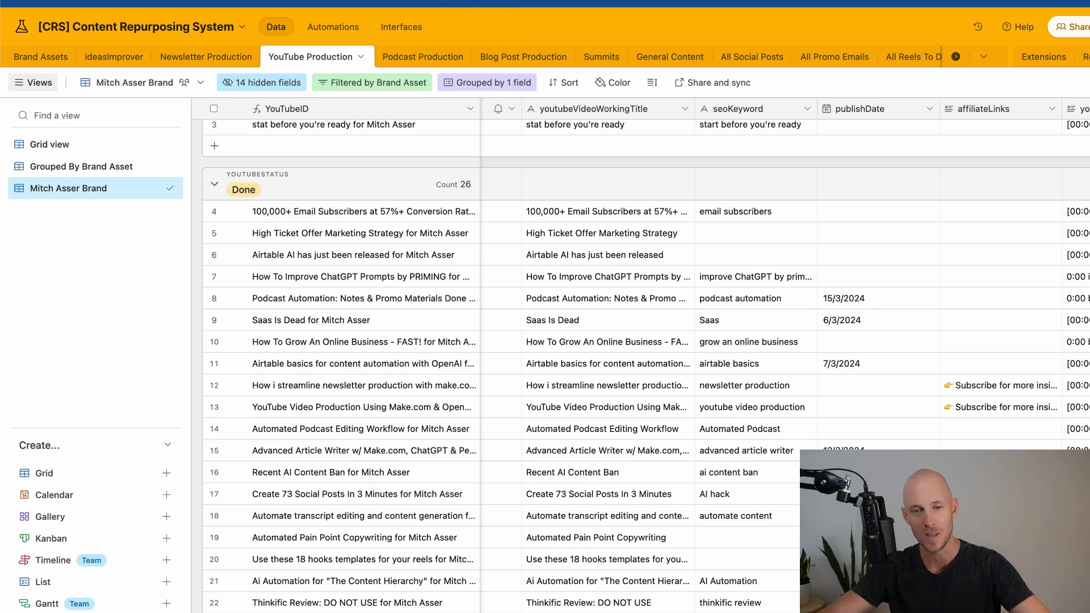
left_click(21, 27)
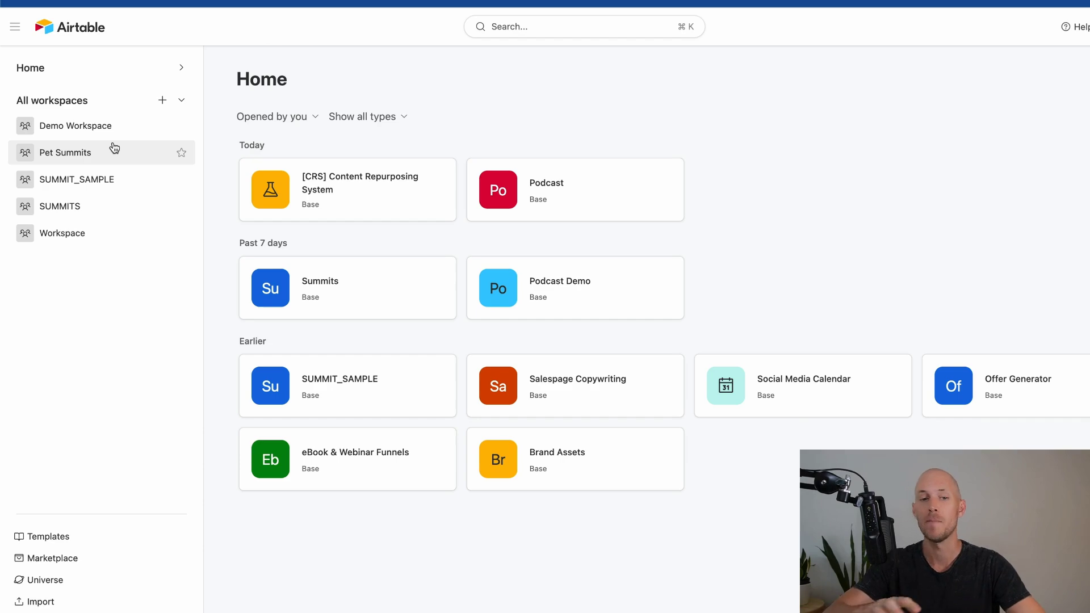
Open the Demo Workspace and its sharing settings to view the collaborator roles.
right_click(117, 128)
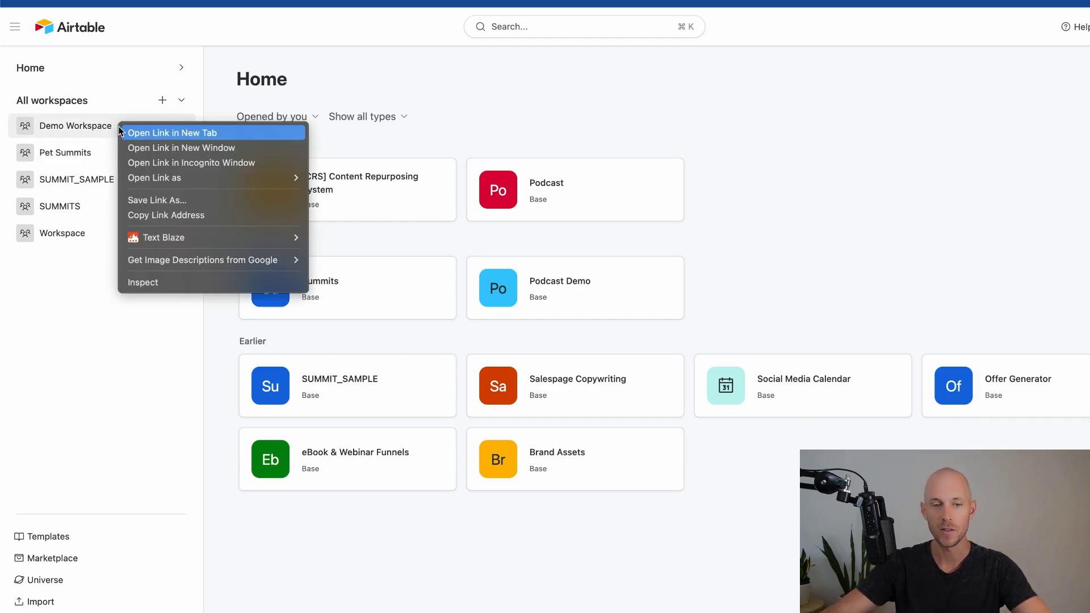
left_click(71, 126)
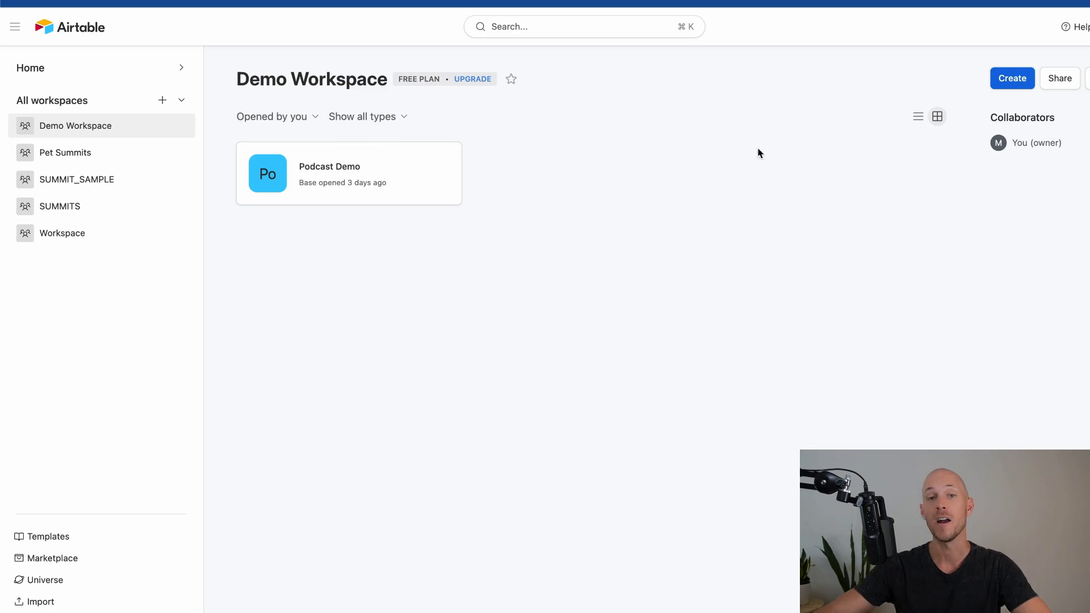
left_click(1073, 79)
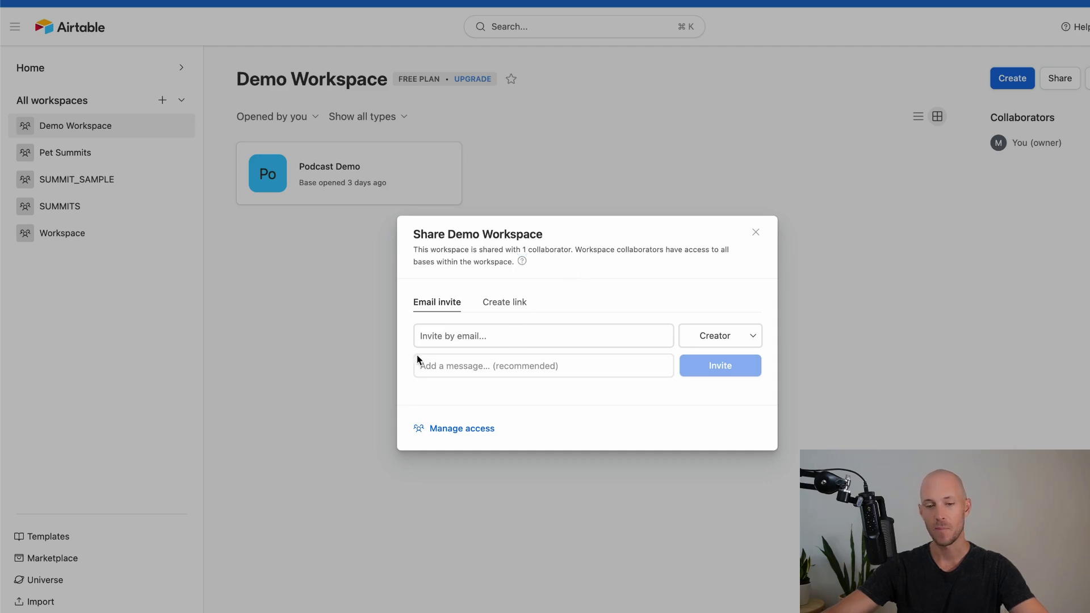
left_click(720, 332)
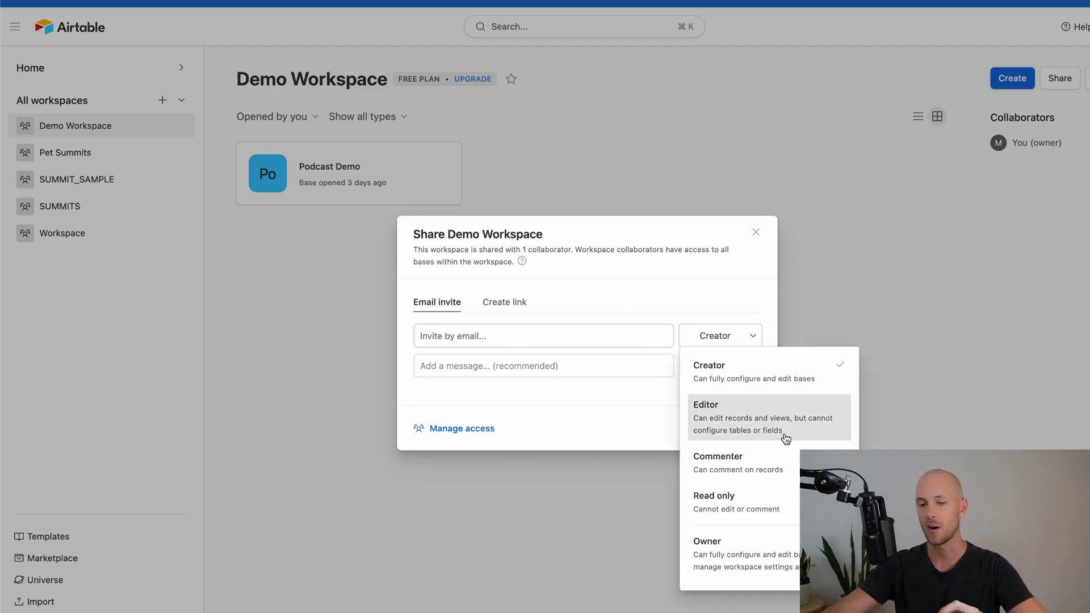
Keep the Creator role, check the invite-link sharing option, and close the sharing dialog.
left_click(683, 282)
left_click(717, 336)
left_click(710, 371)
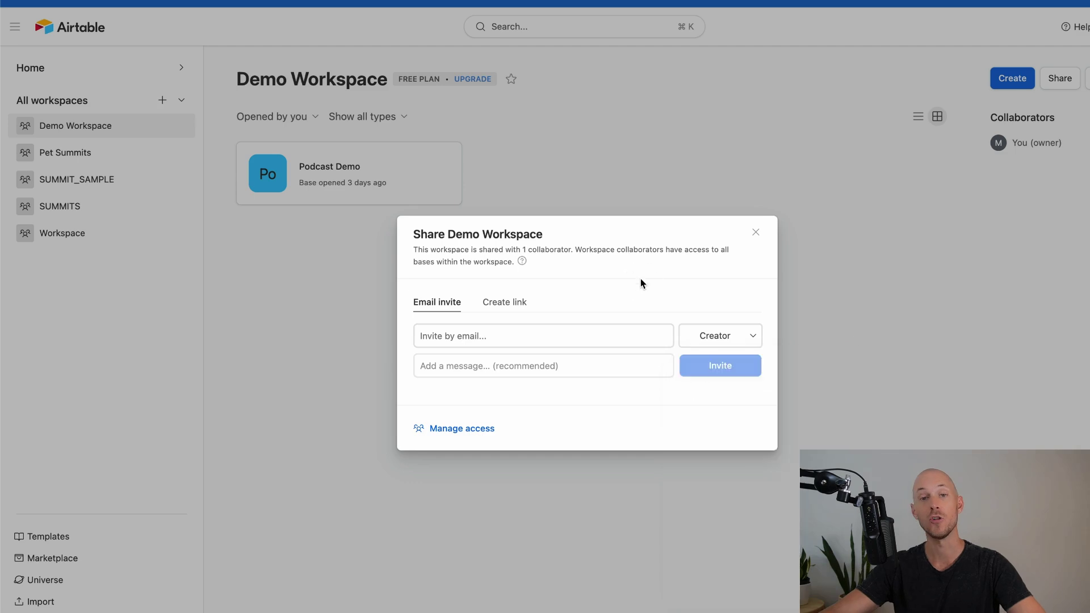
left_click(499, 302)
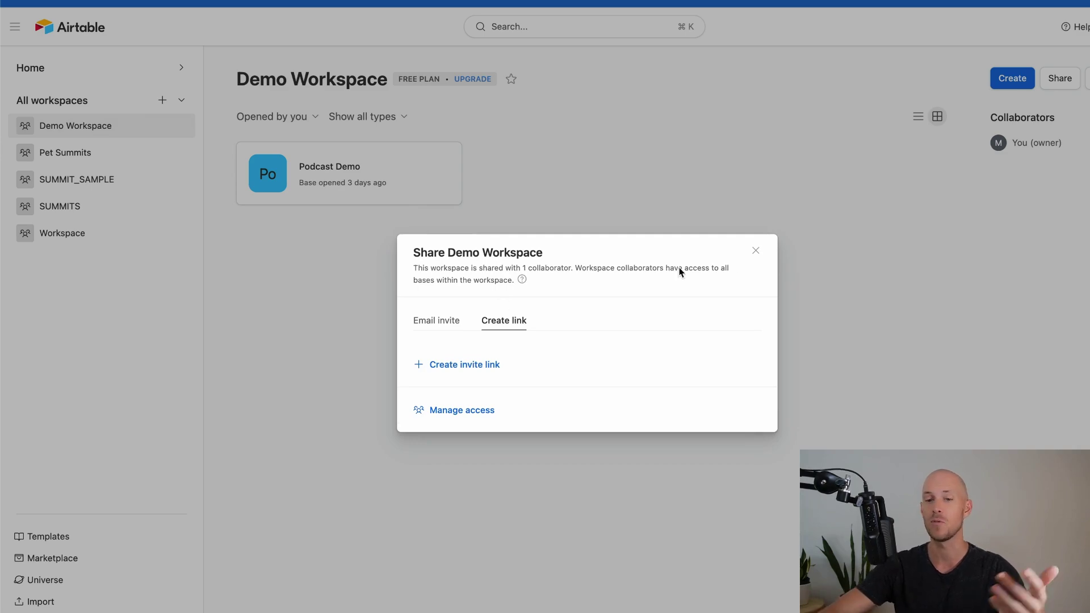
left_click(755, 255)
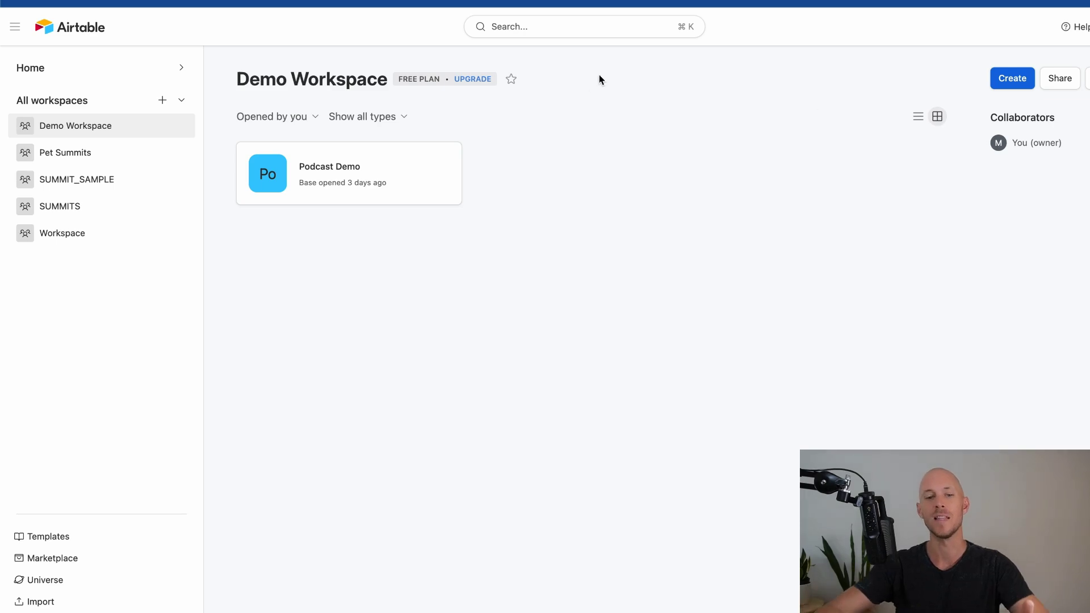
left_click(348, 172)
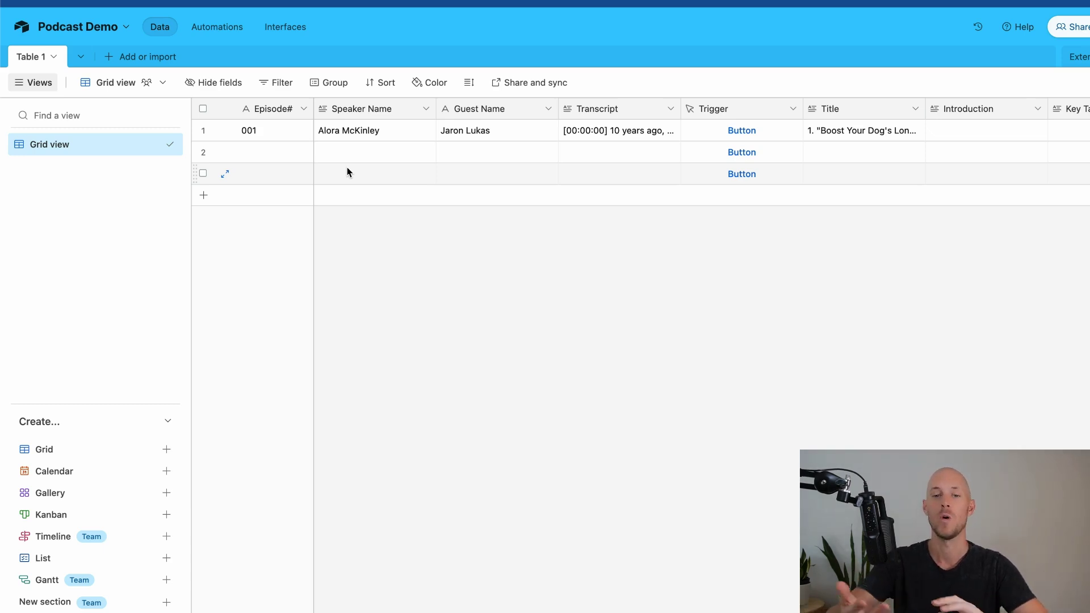
double_click(725, 110)
left_click(881, 321)
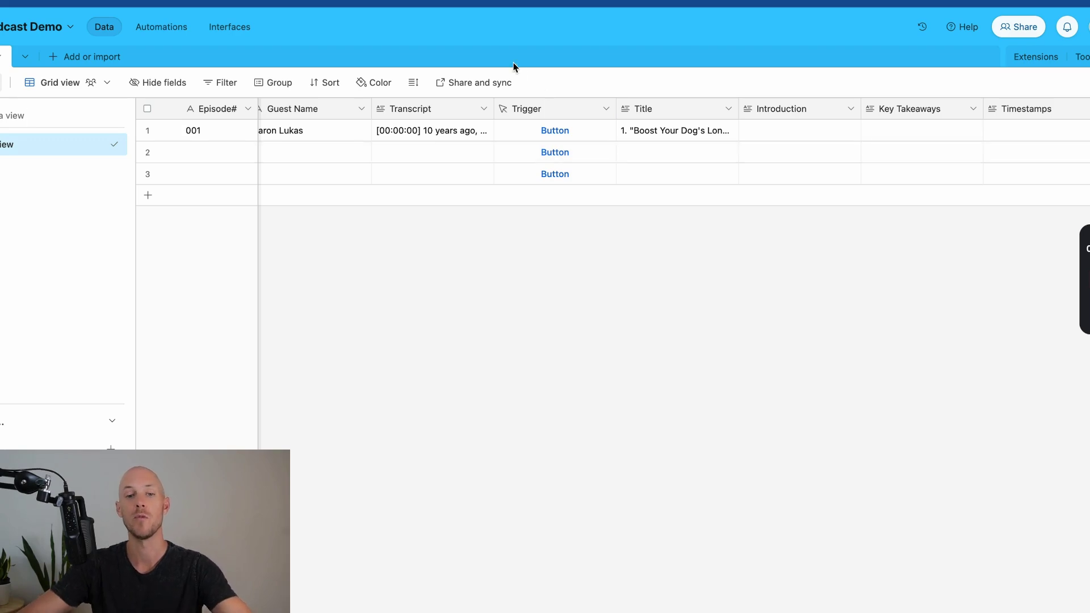
Start a new field on Table 1 and browse the available field types.
scroll(557, 137, "right", 8)
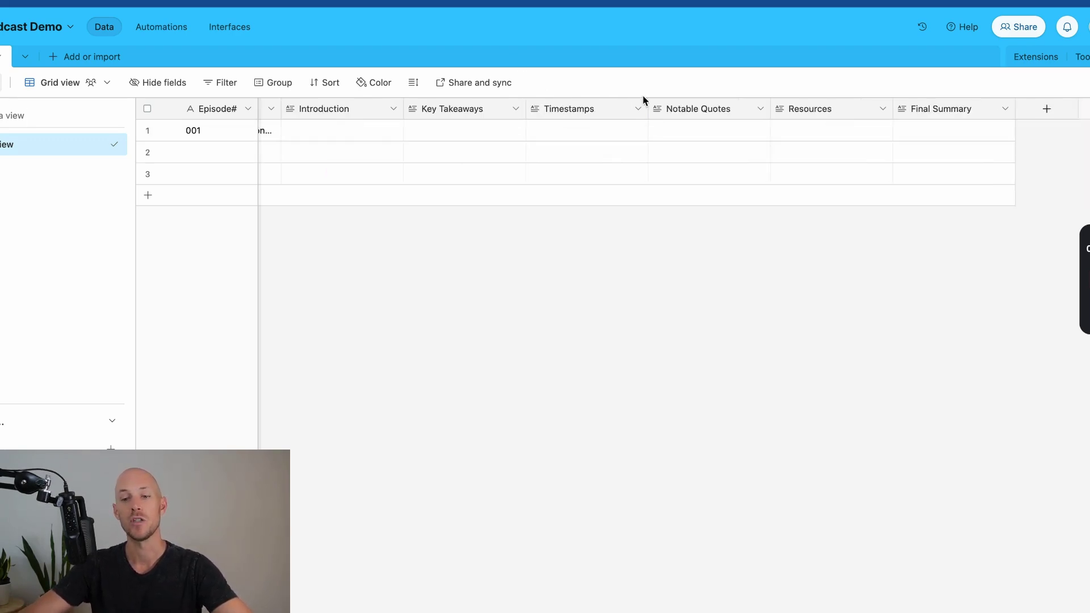
left_click(1034, 114)
left_click(1030, 114)
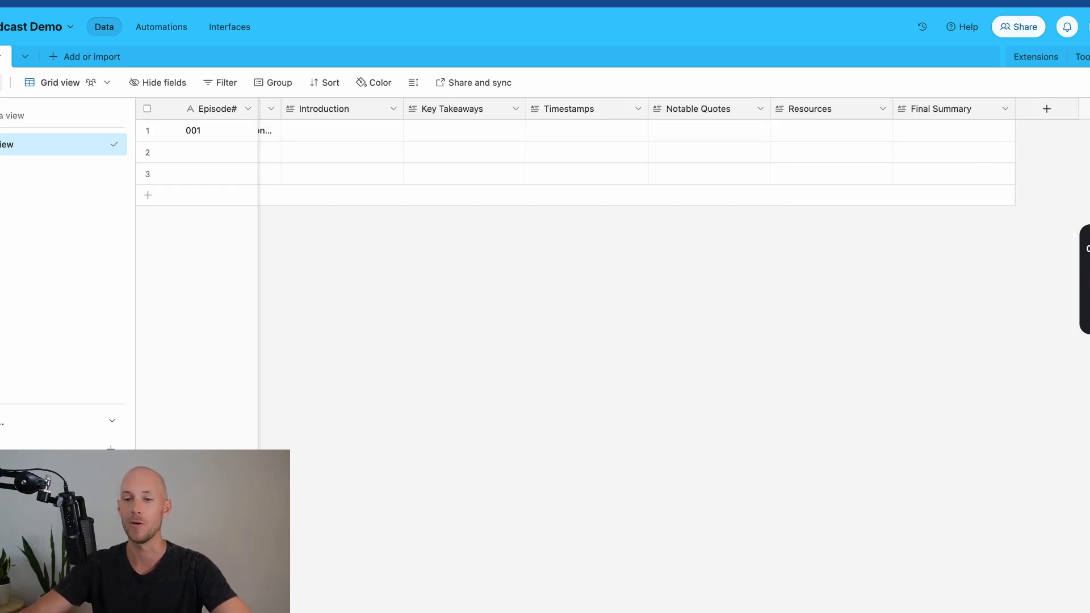
left_click(1065, 113)
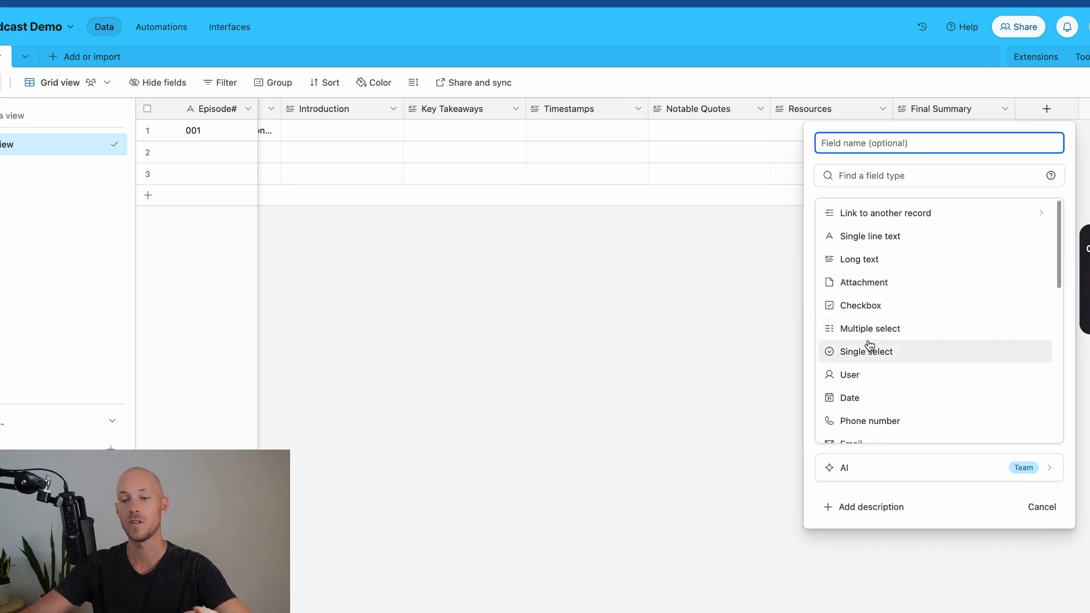
scroll(872, 341, "down", 4)
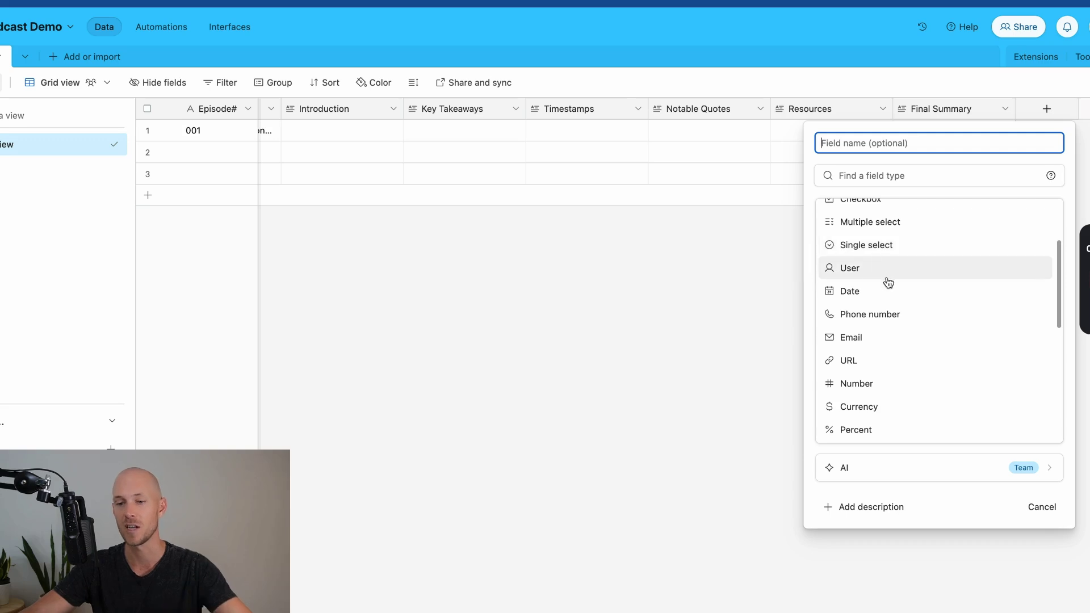
scroll(863, 280, "down", 1)
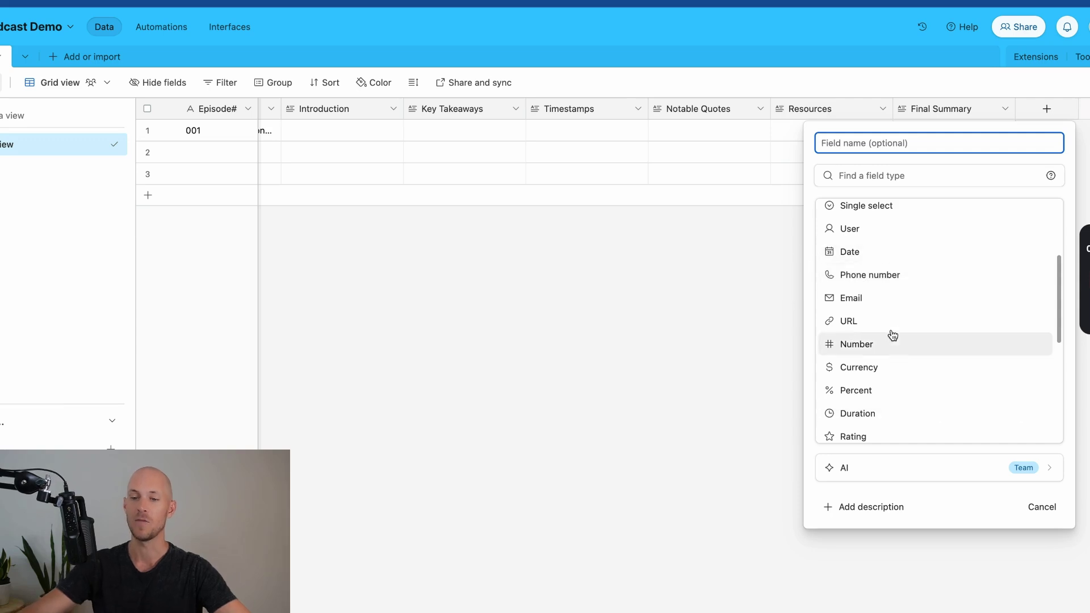
scroll(895, 333, "down", 1)
scroll(857, 298, "down", 2)
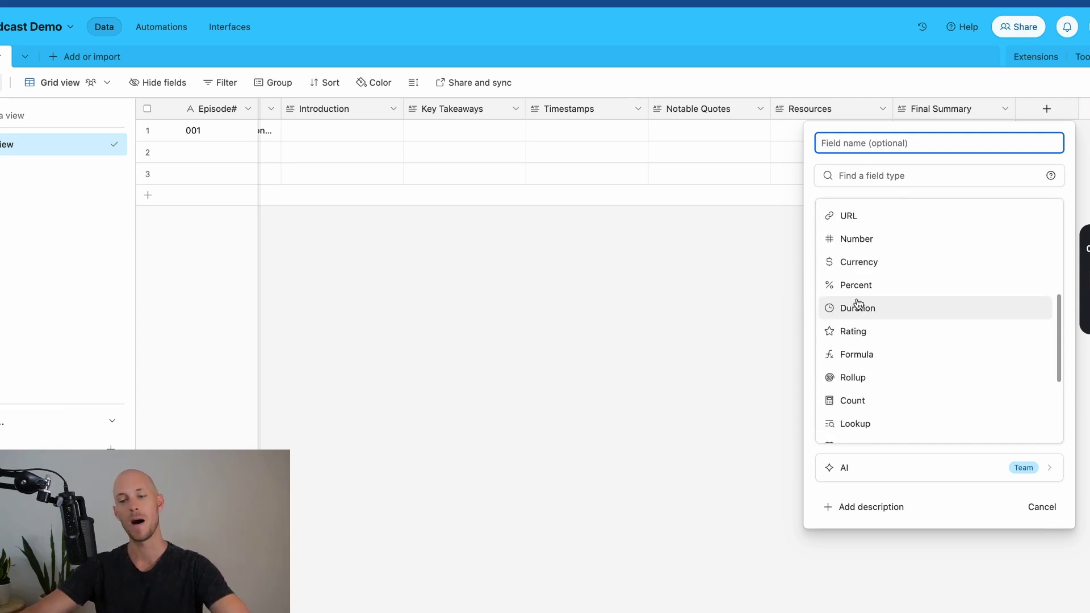
scroll(863, 282, "down", 1)
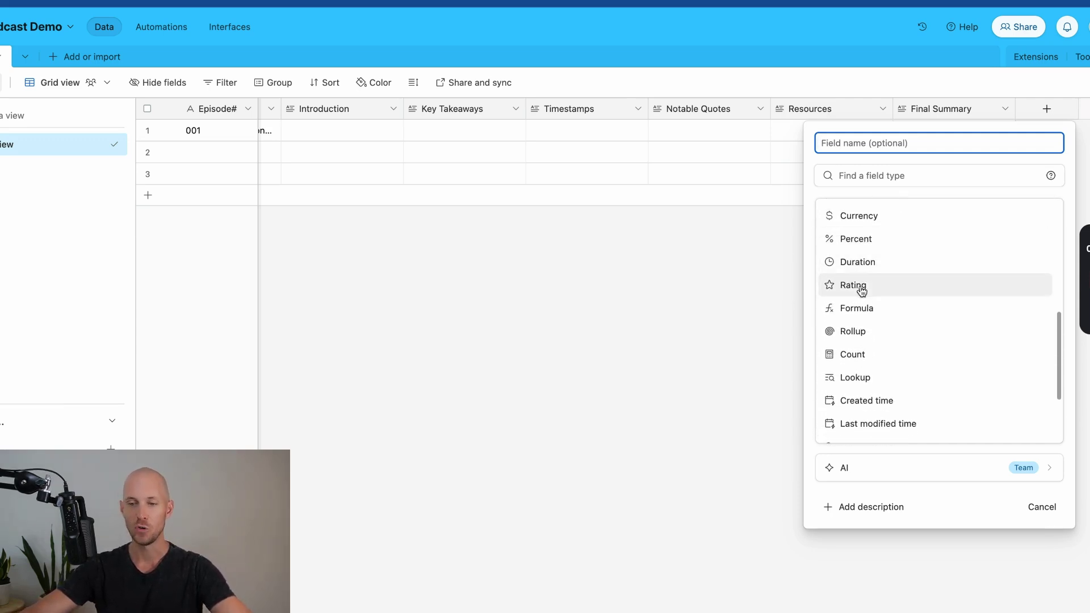
scroll(862, 336, "down", 3)
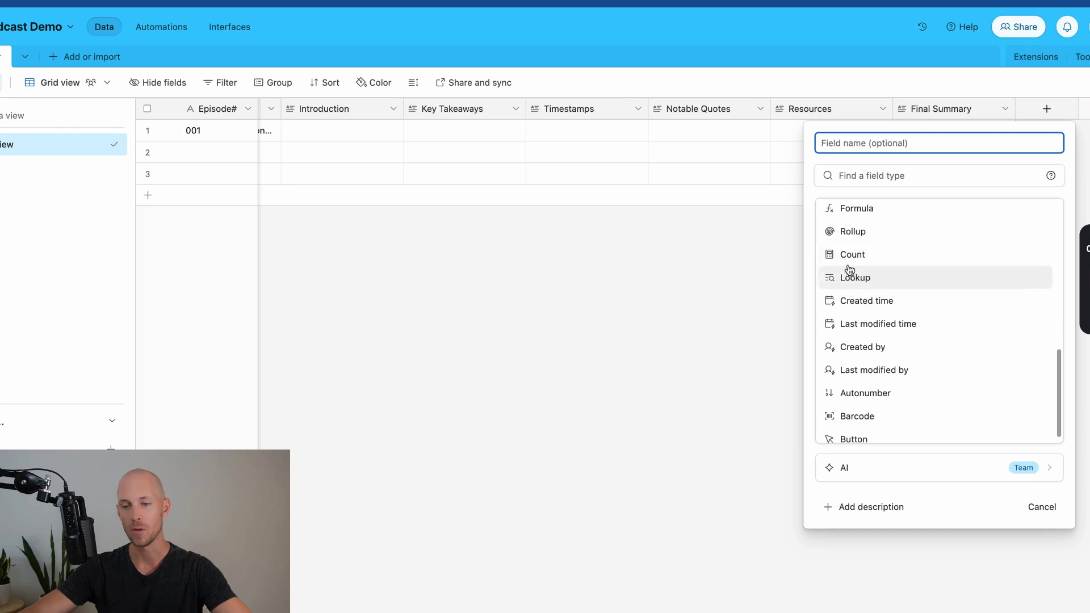
scroll(861, 262, "down", 1)
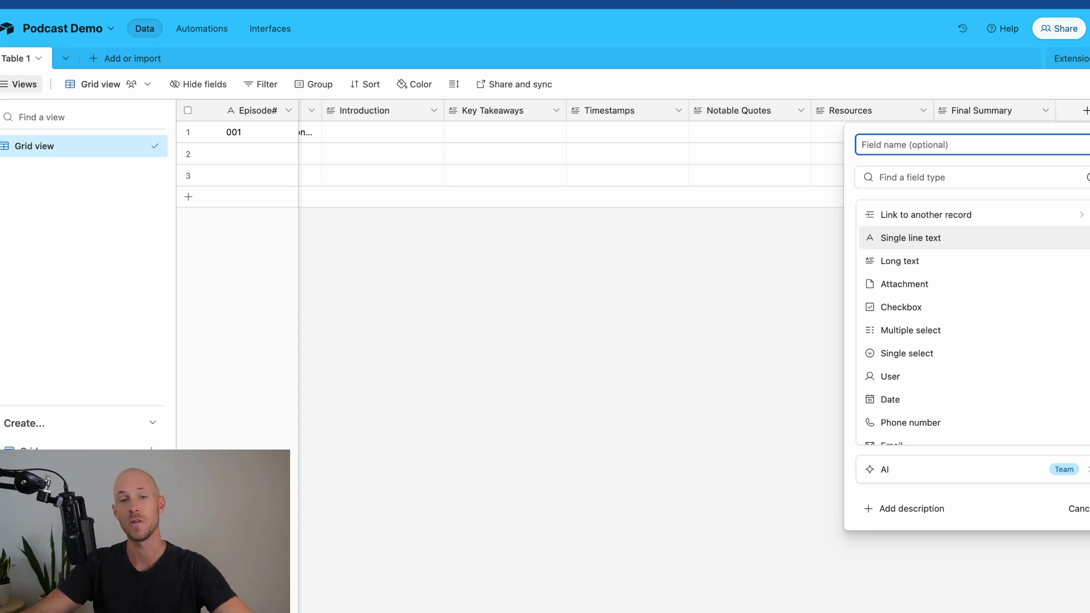
Begin a link-to-another-record field on Table 1, then cancel it.
left_click(644, 238)
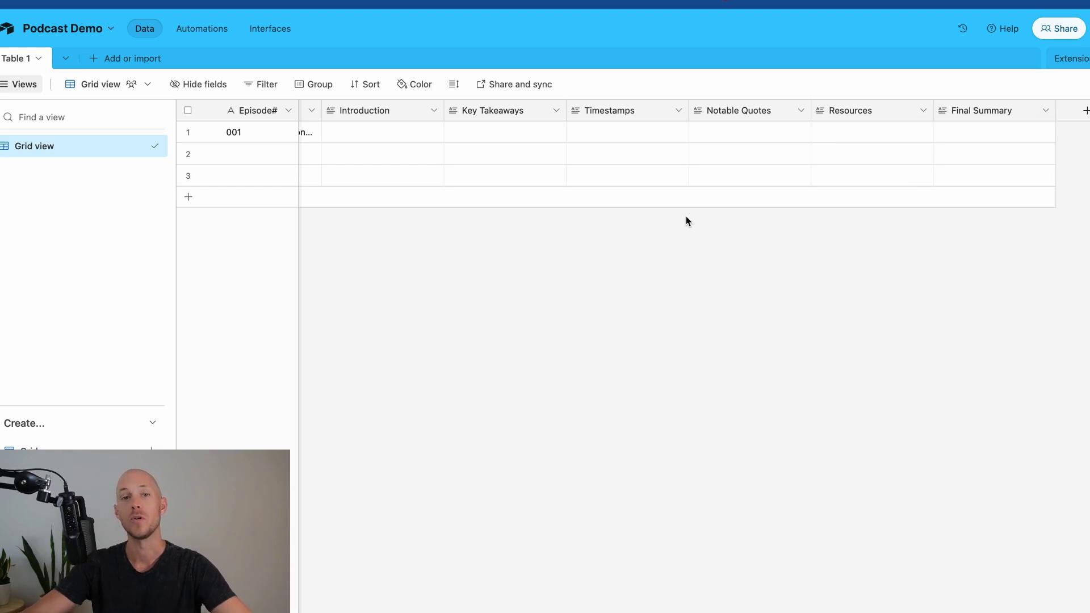
left_click(1086, 111)
left_click(935, 216)
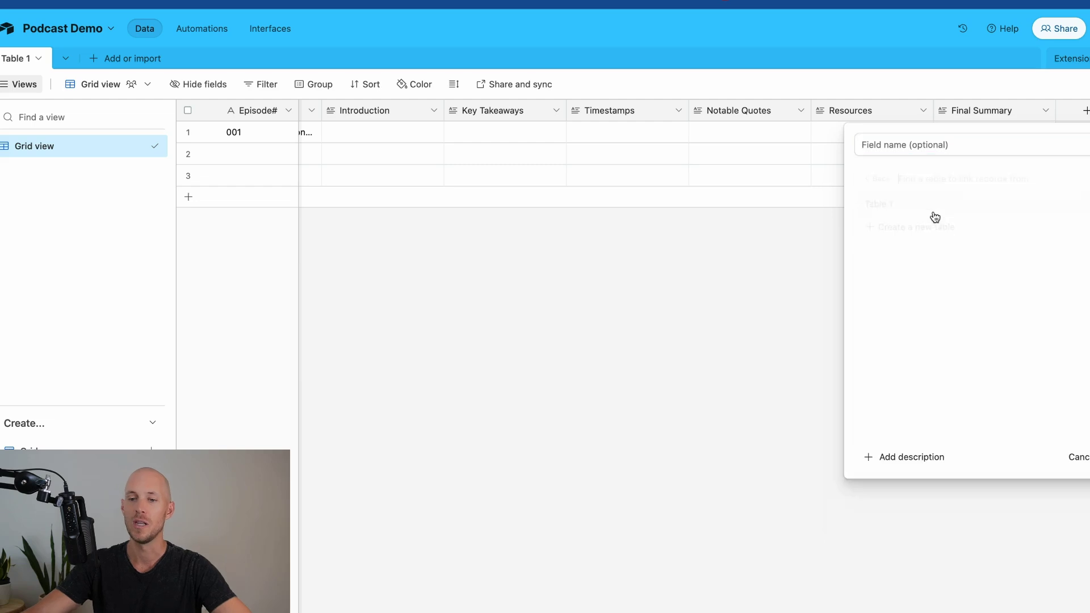
left_click(826, 286)
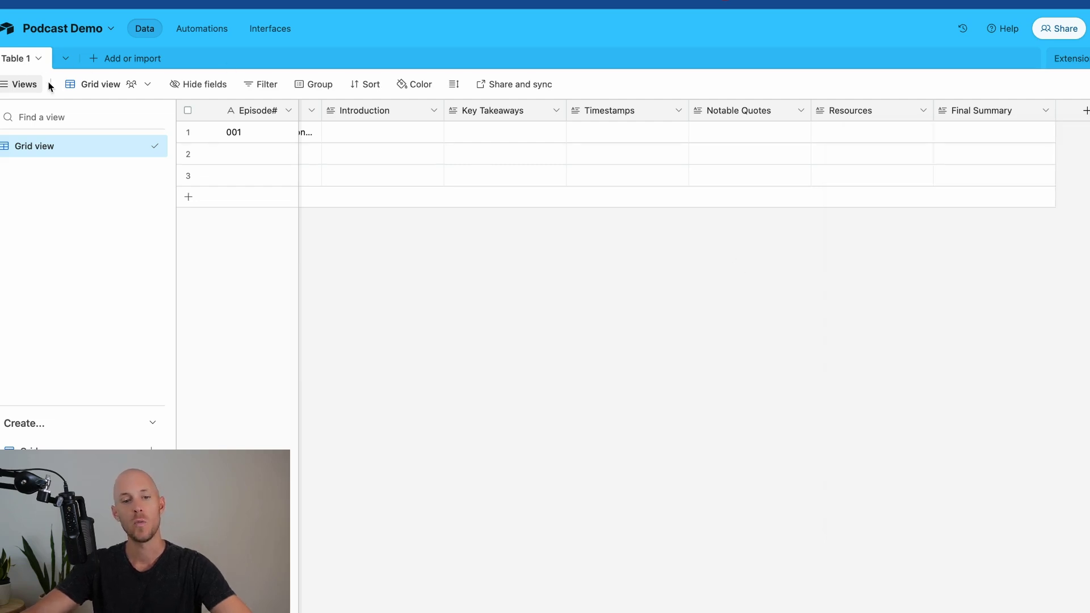
Rename Table 1 to 'Workflow 1'.
left_click(19, 58)
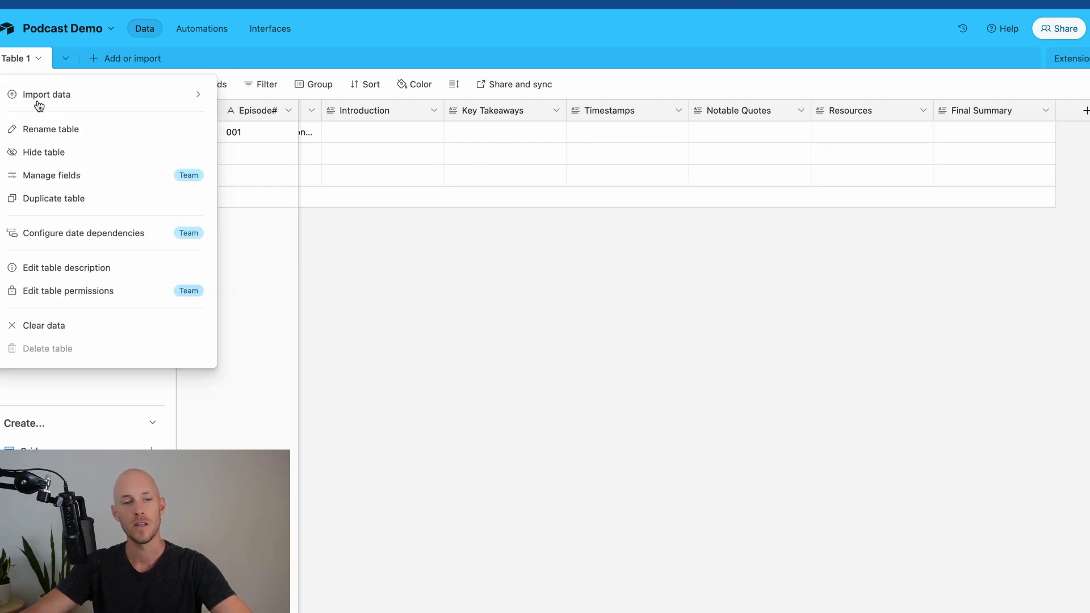
left_click(47, 134)
type("Work")
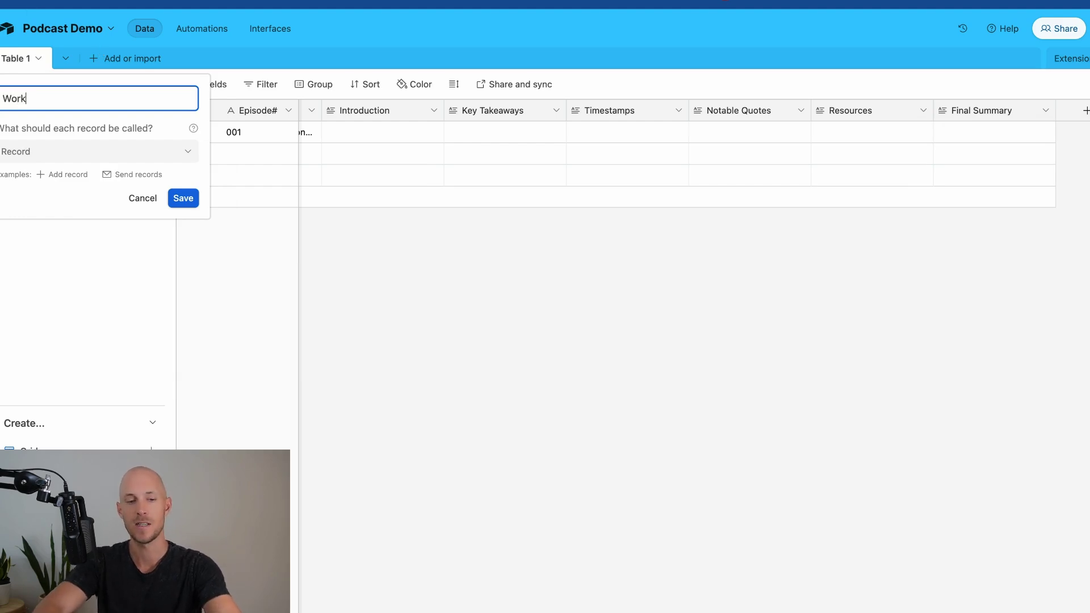
type("flow 1")
key("Return")
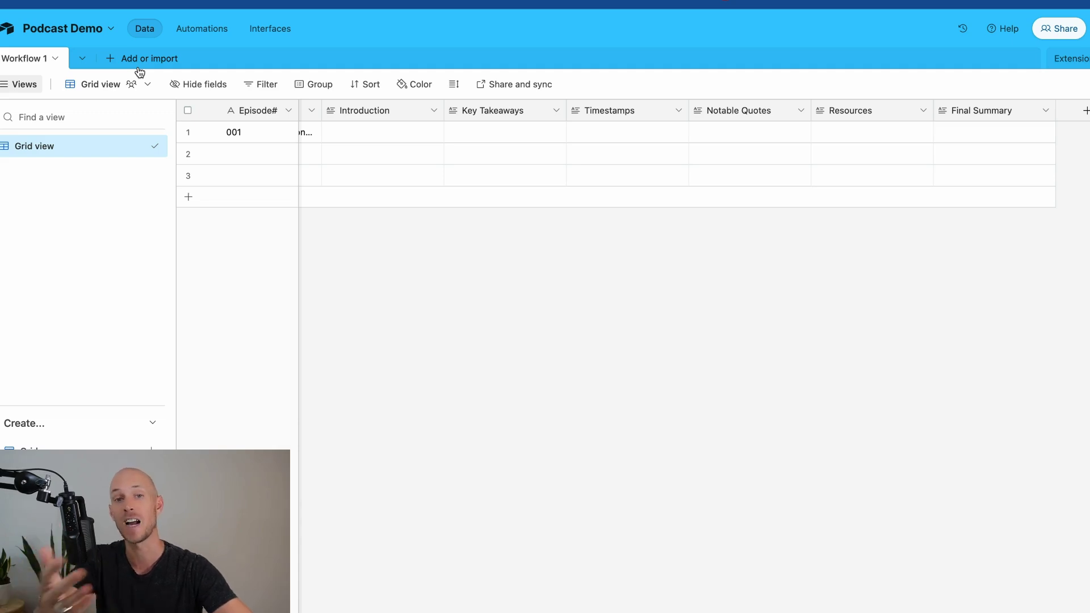
Create a new blank table named 'Prompts'.
left_click(139, 68)
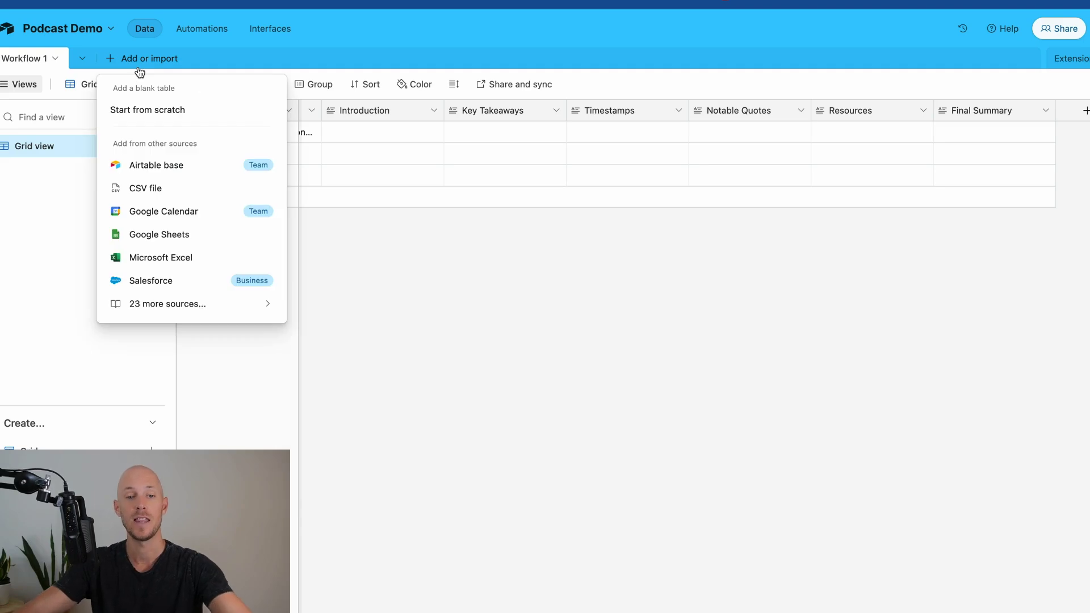
left_click(190, 110)
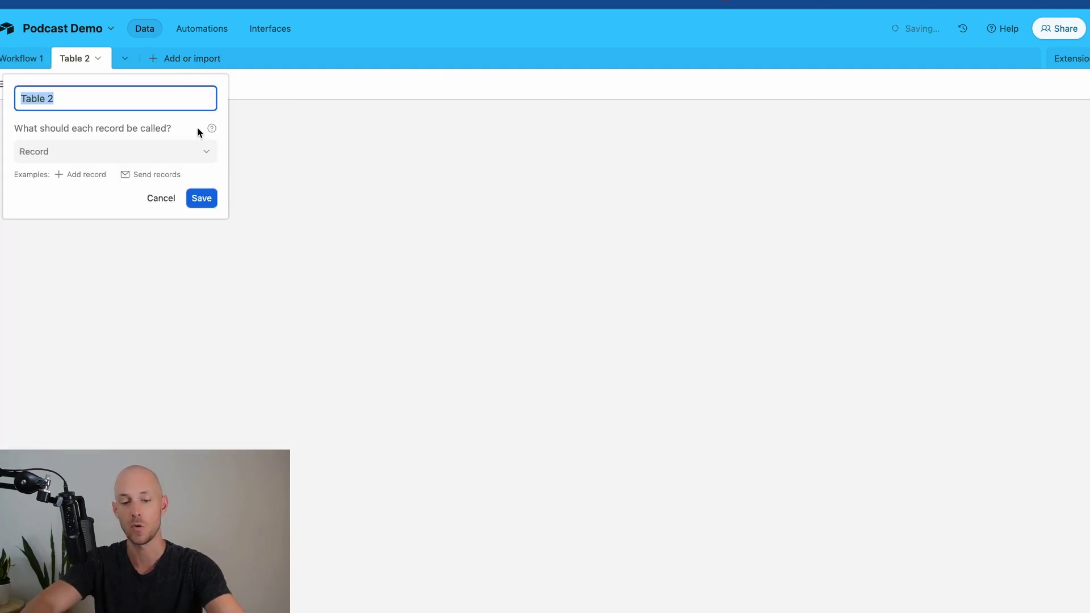
type("Prompts")
key("Return")
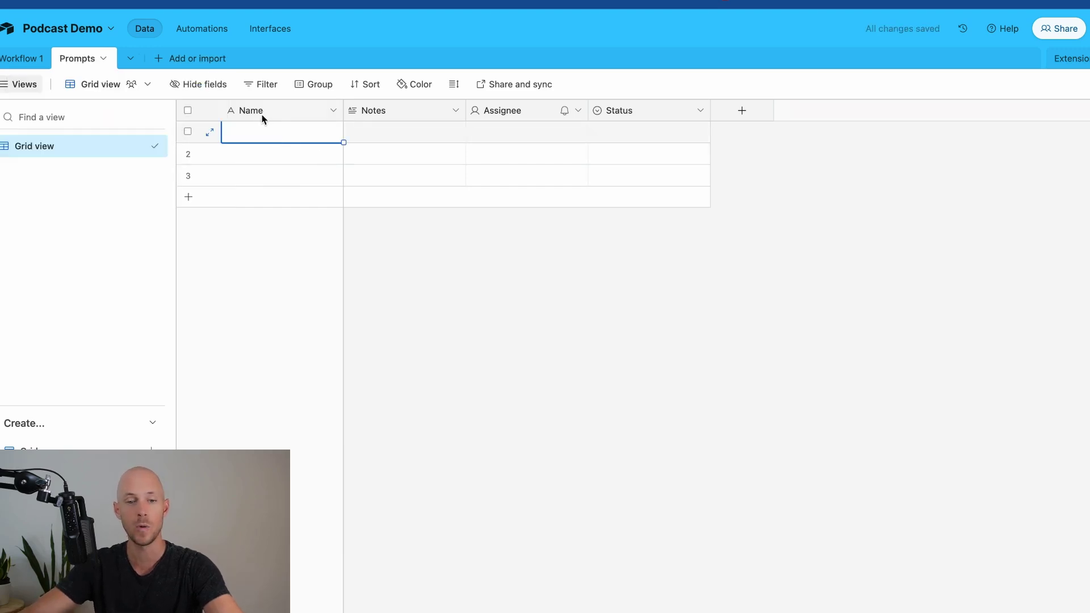
Rename the Notes field to 'Prompt' and delete the Assignee and Status fields.
left_click(263, 117)
left_click(417, 113)
double_click(420, 113)
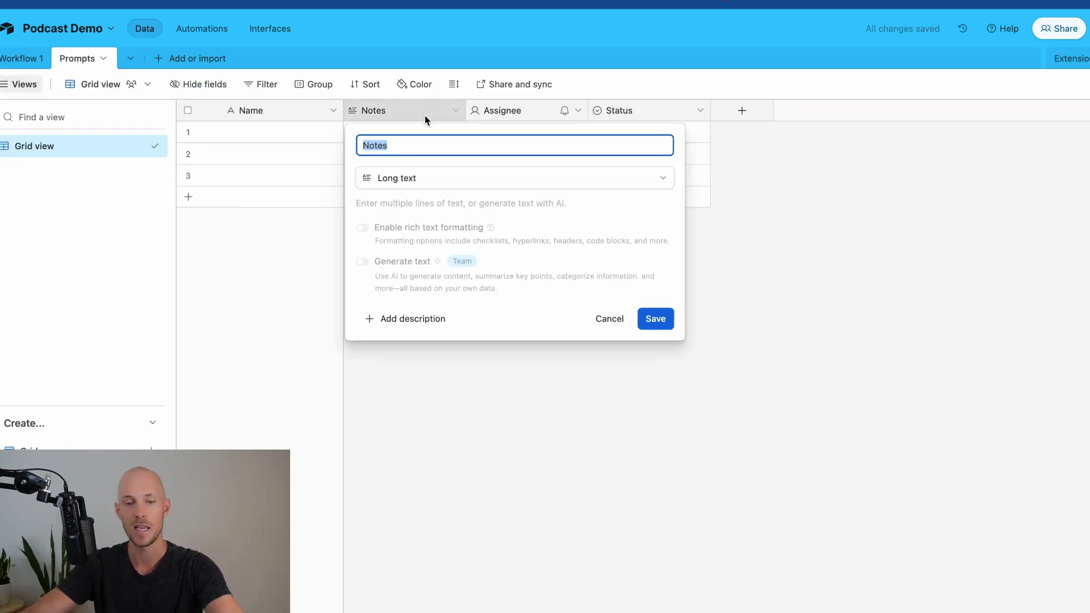
type("Prompt")
key("Return")
left_click(503, 110)
left_click(619, 110, "shift")
right_click(619, 110)
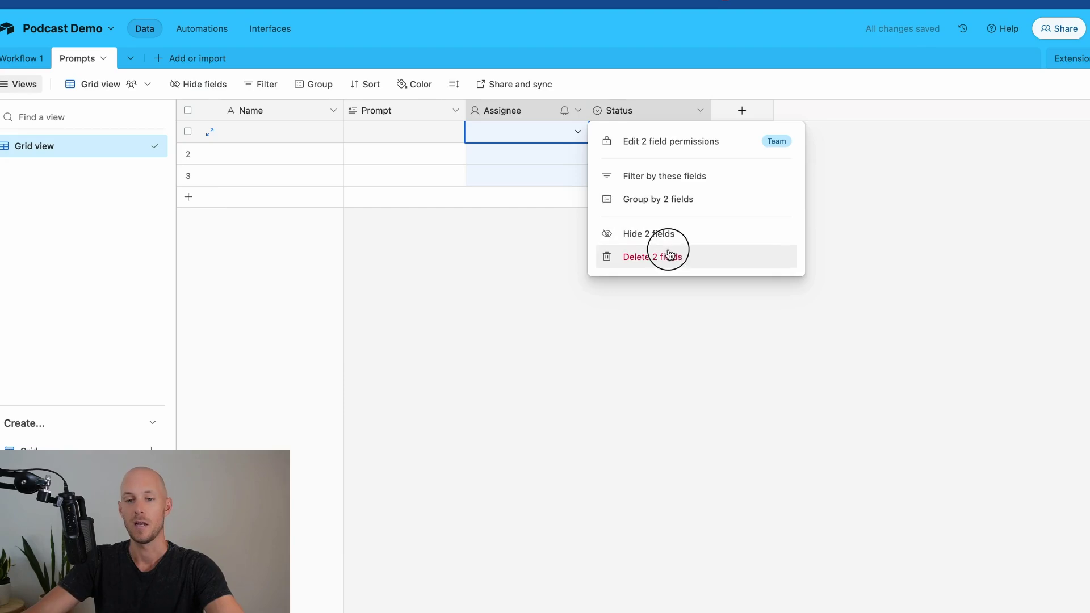
left_click(667, 253)
Widen the Prompt column and enter 'This is my prompt #1' in row 1.
left_click_drag(464, 110, 771, 117)
double_click(578, 137)
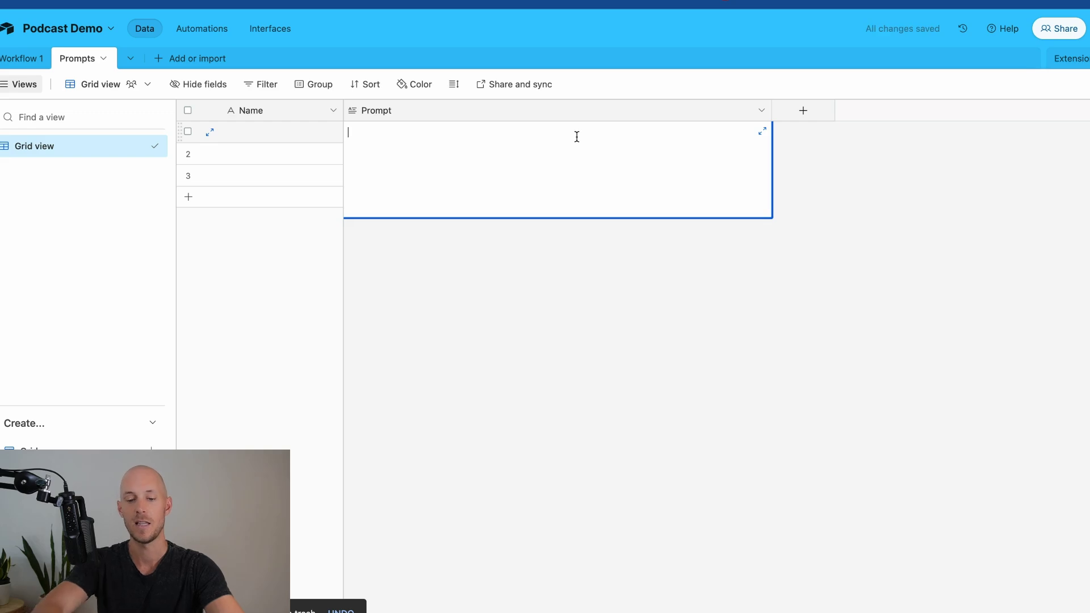
type("This is ")
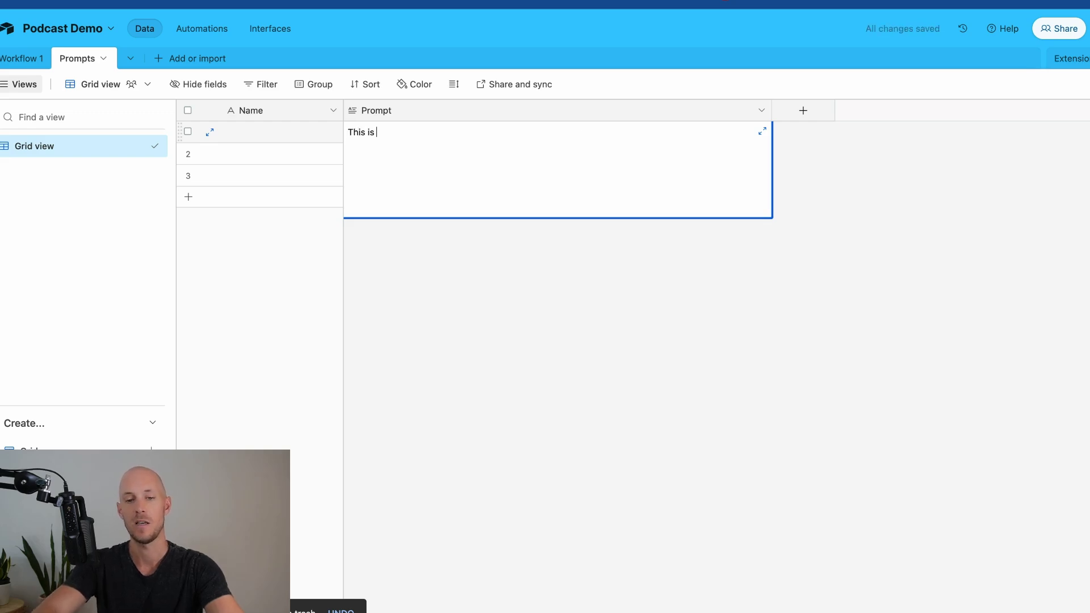
type("my prompt #1")
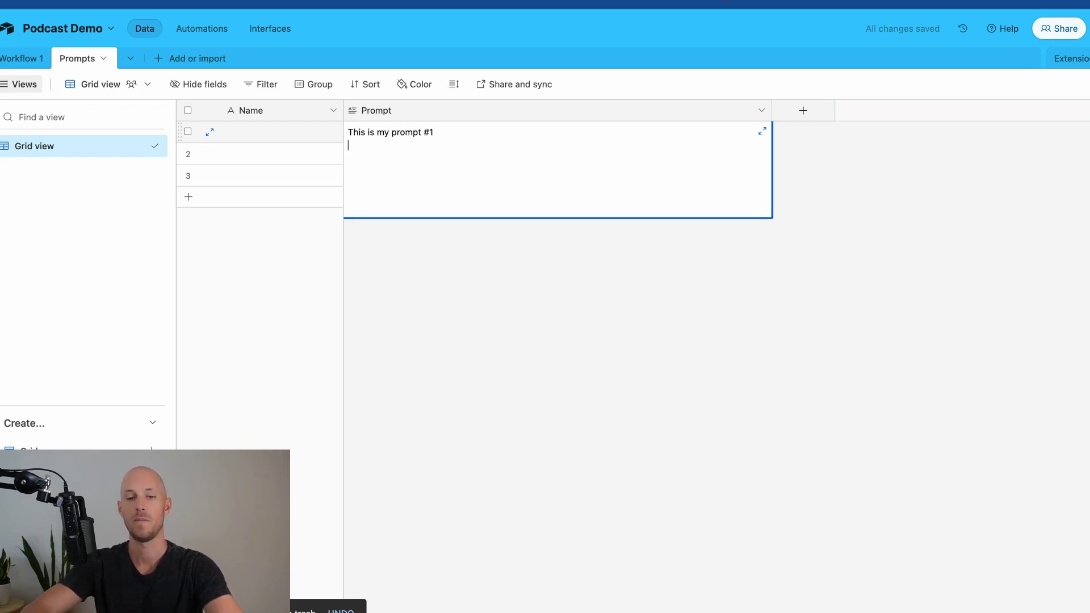
left_click(672, 304)
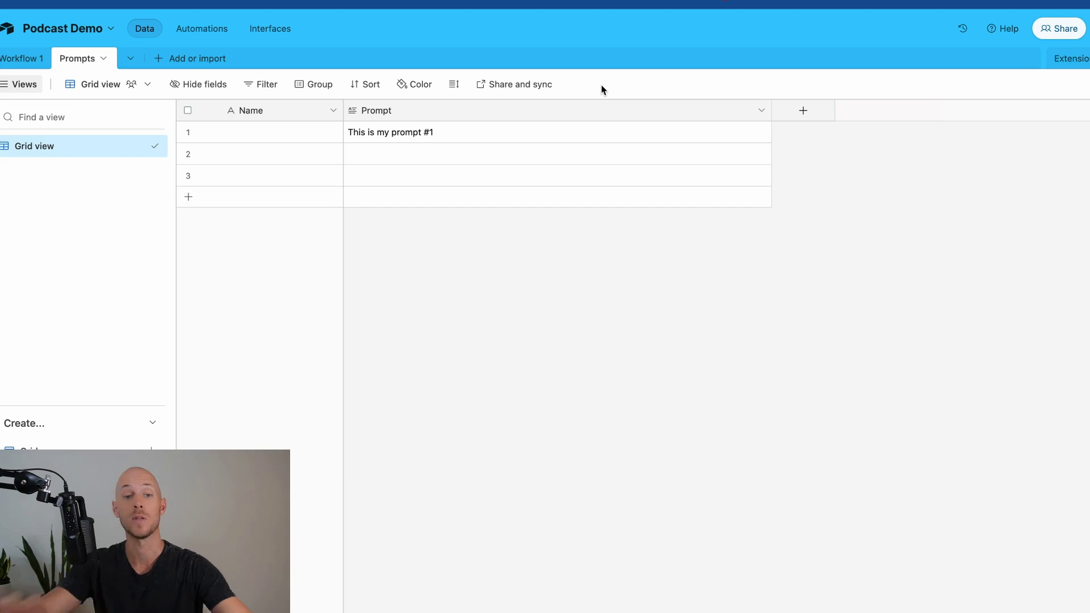
Add a Prompts field to Workflow 1 that links to the Prompts table, selecting Name as a lookup.
left_click(22, 58)
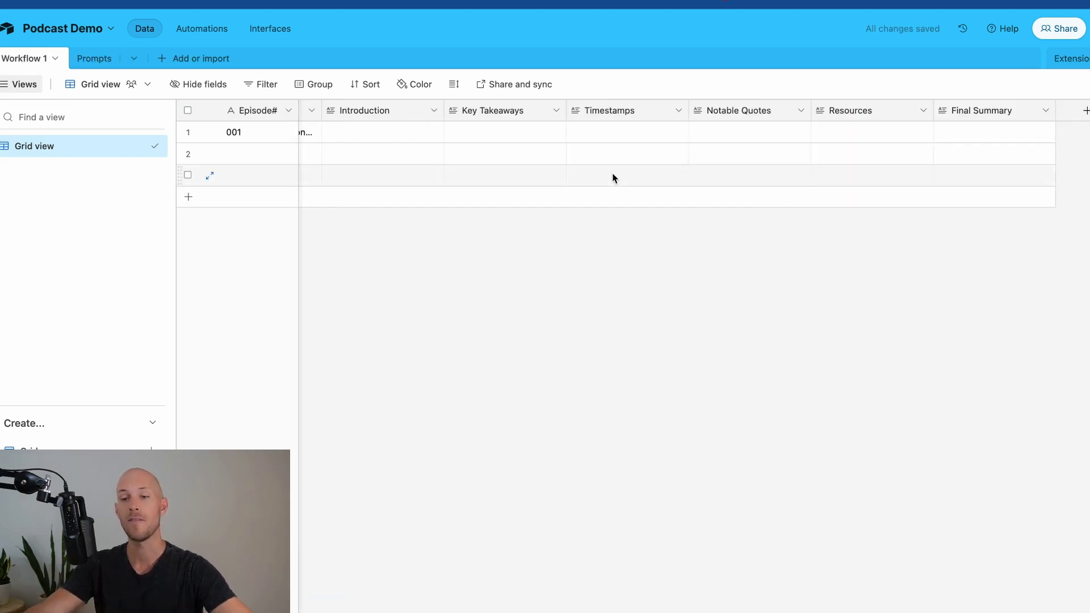
scroll(521, 125, "left", 3)
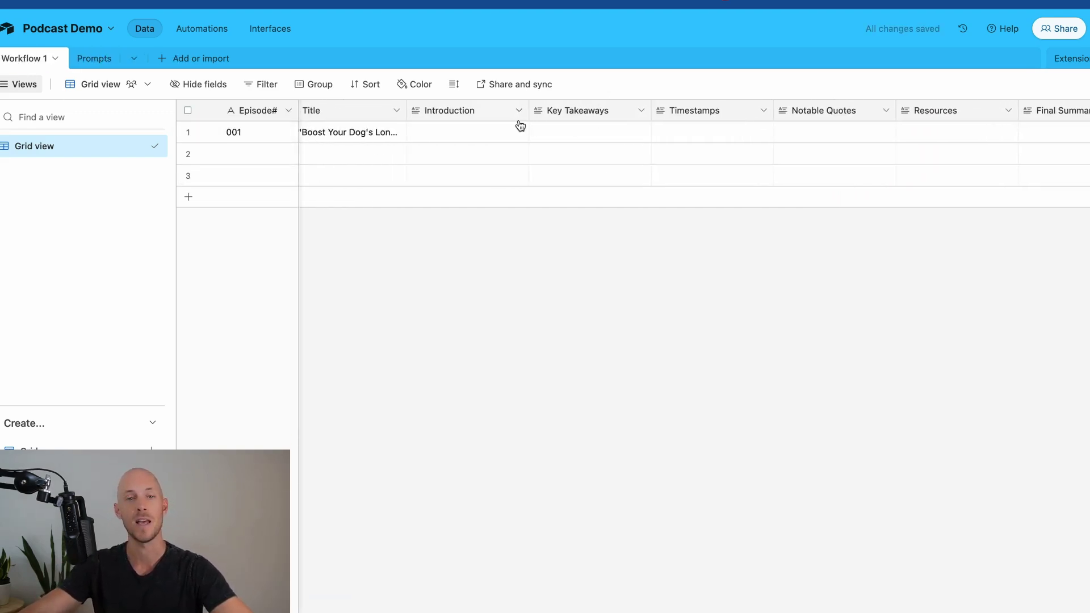
scroll(528, 120, "right", 3)
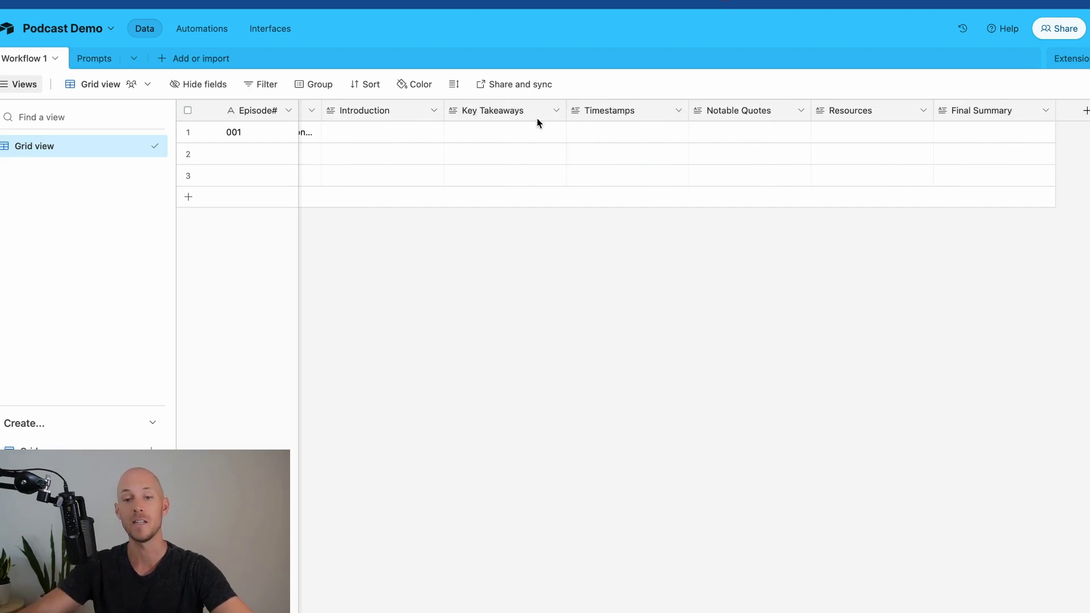
left_click(1082, 115)
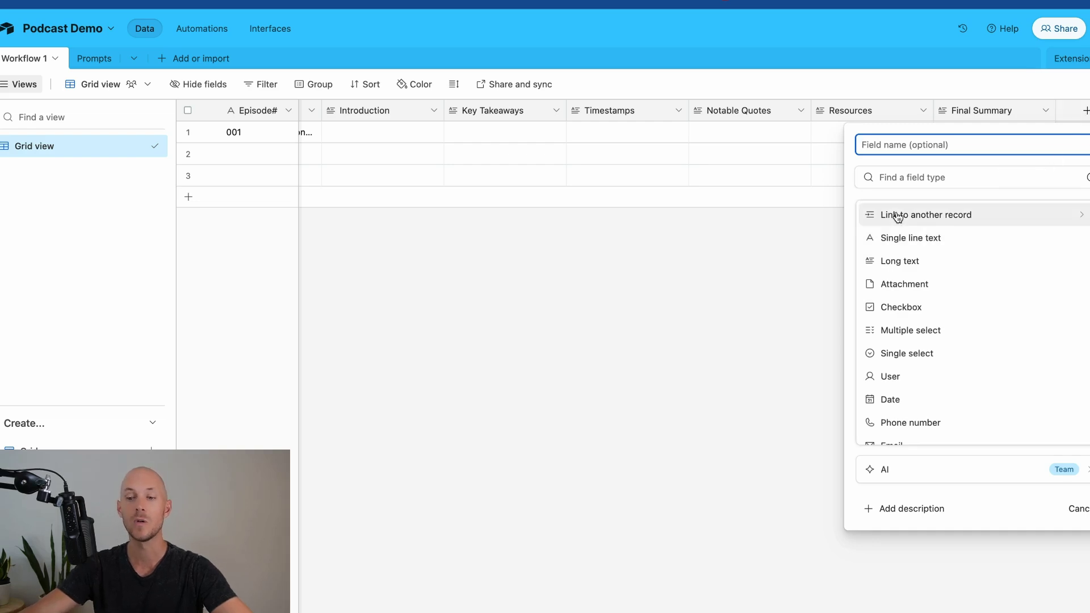
left_click(943, 216)
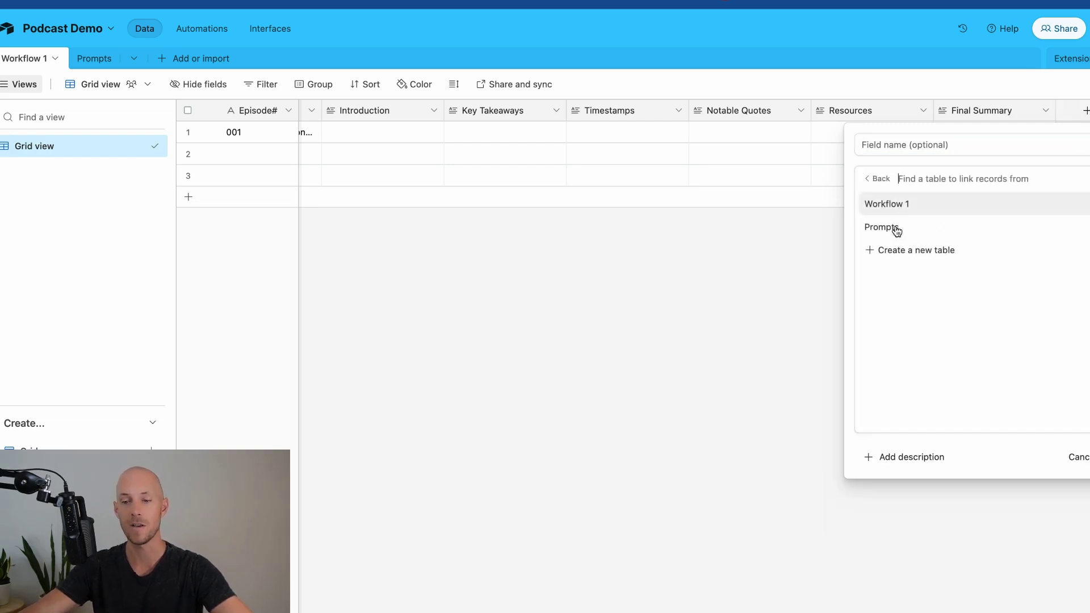
left_click(899, 231)
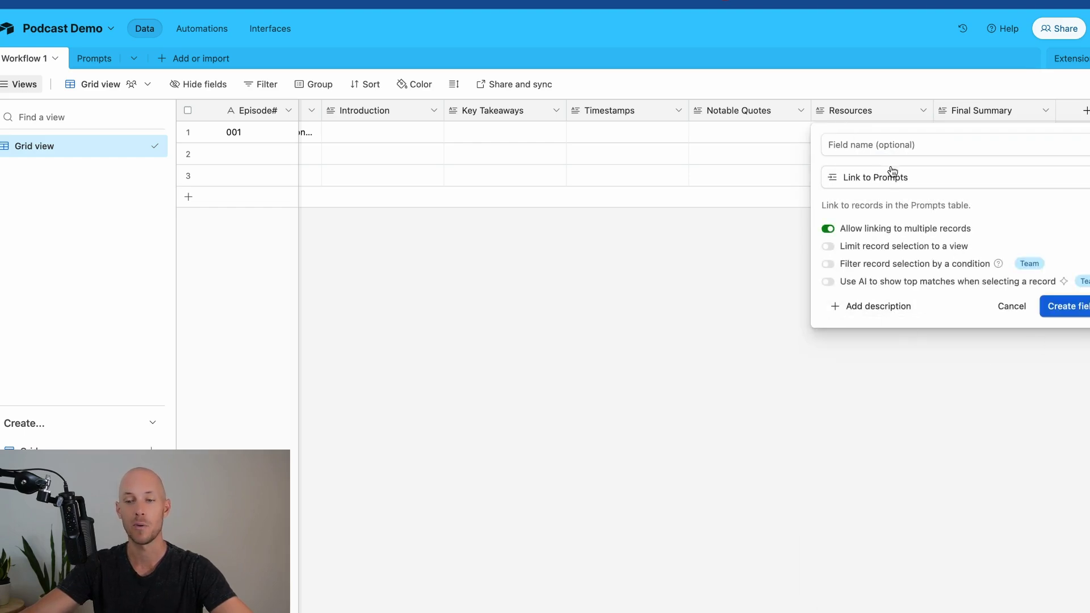
left_click(1067, 310)
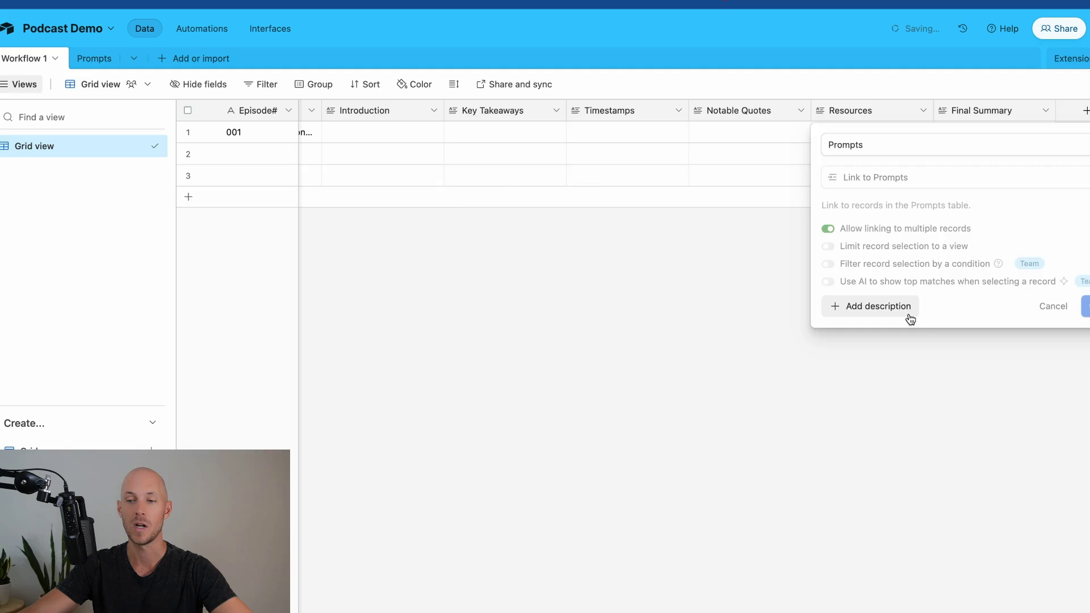
key("Return")
left_click(457, 263)
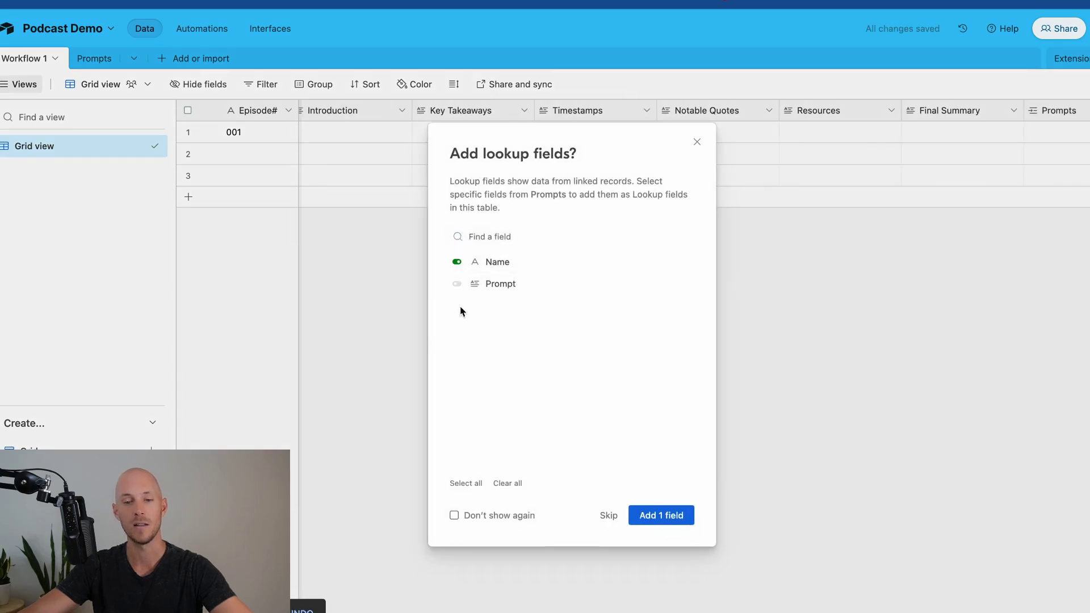
Add the Name and Prompt lookups from the Prompts table as two new Workflow 1 columns.
left_click(461, 286)
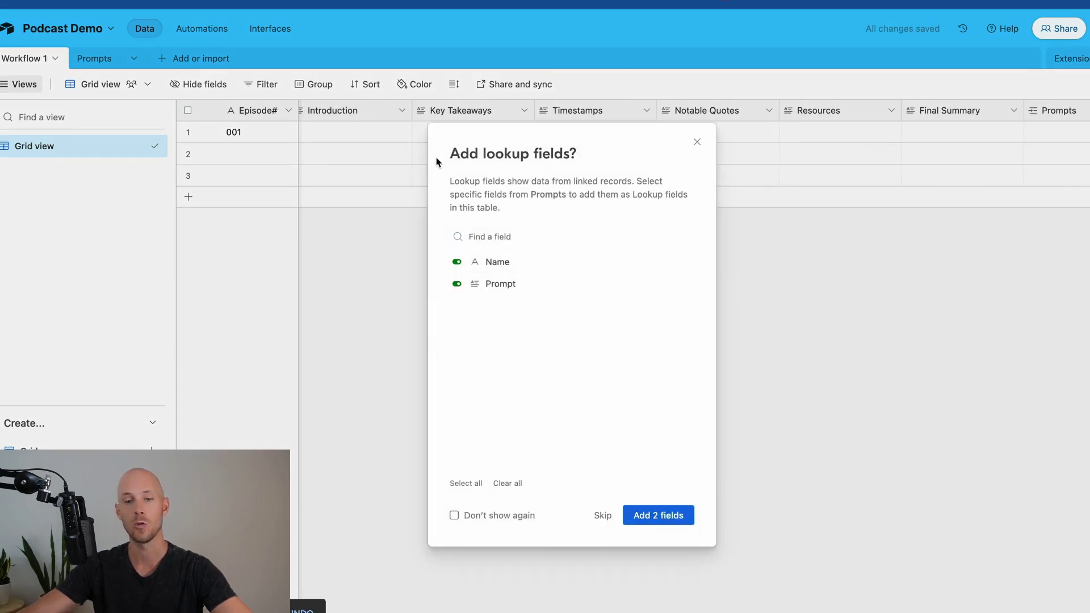
left_click_drag(437, 162, 642, 156)
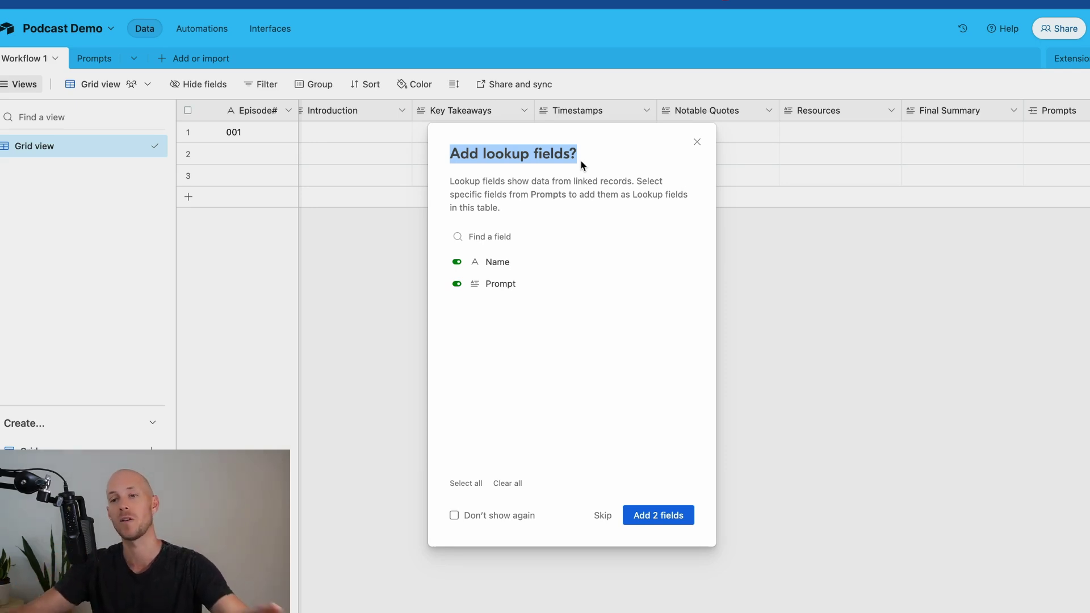
left_click(662, 516)
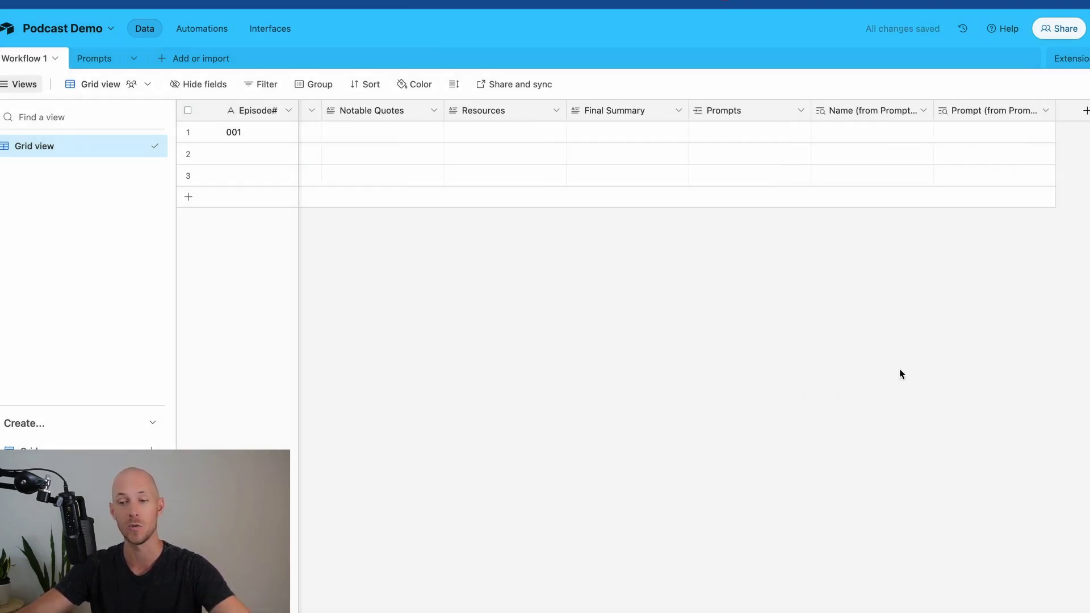
Name the first record in the Prompts table 'Prompt 1'.
left_click(705, 130)
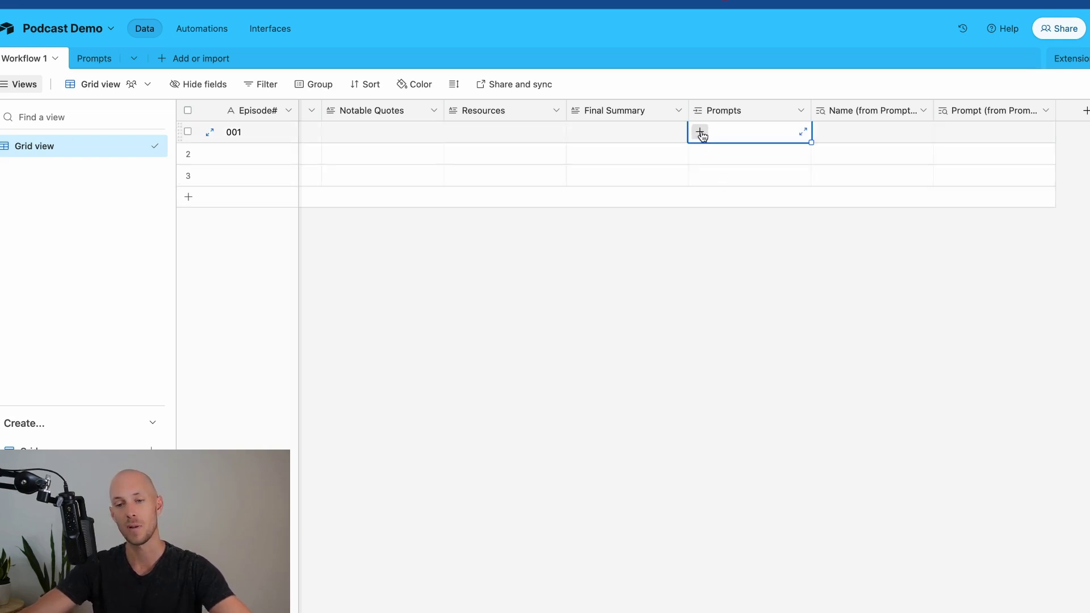
left_click(701, 132)
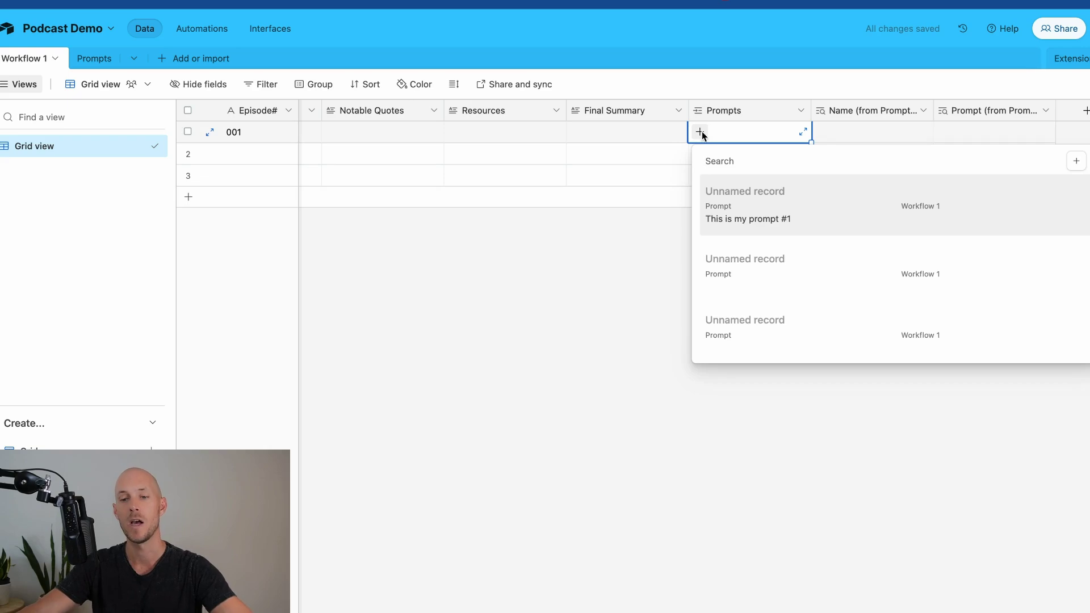
key("Escape")
left_click(85, 59)
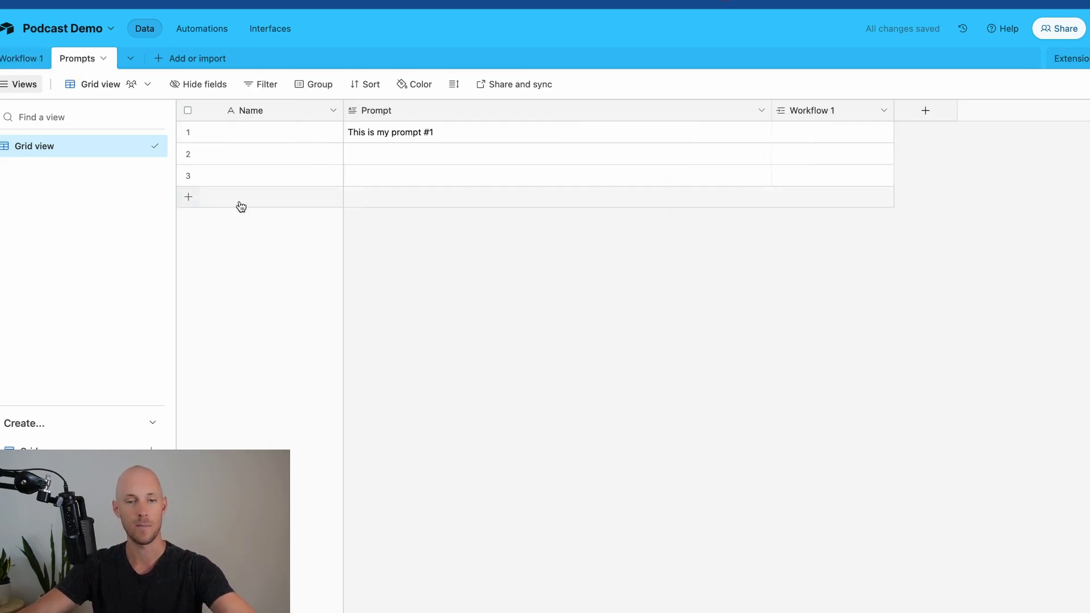
double_click(281, 131)
type("Prompt ")
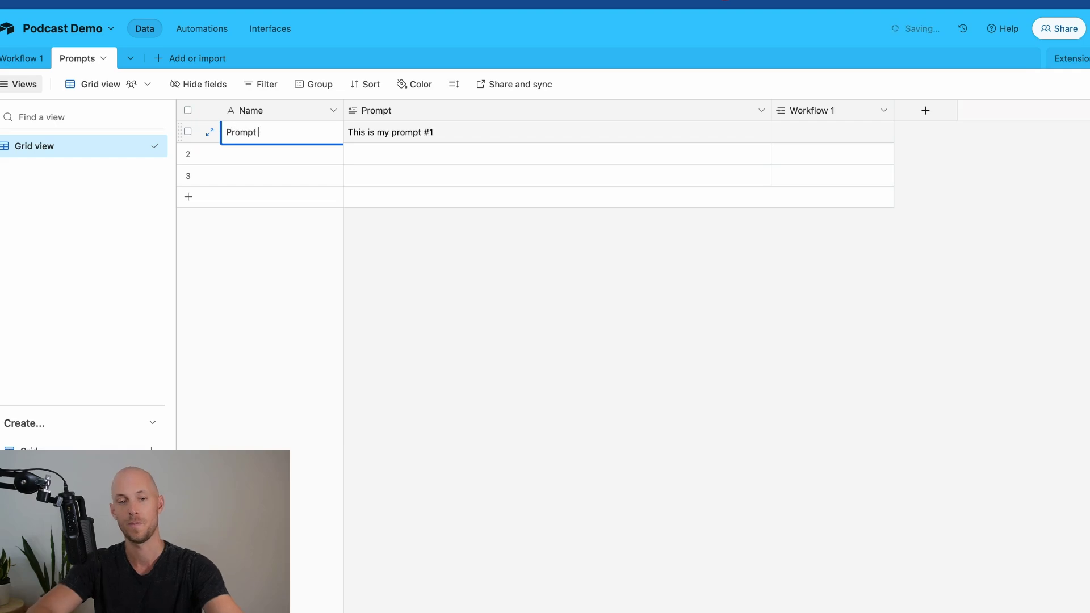
type("1")
key("Return")
Link Prompt 1 to episode 001 and widen the Prompt (from Prompts) lookup column.
left_click(22, 59)
left_click(714, 136)
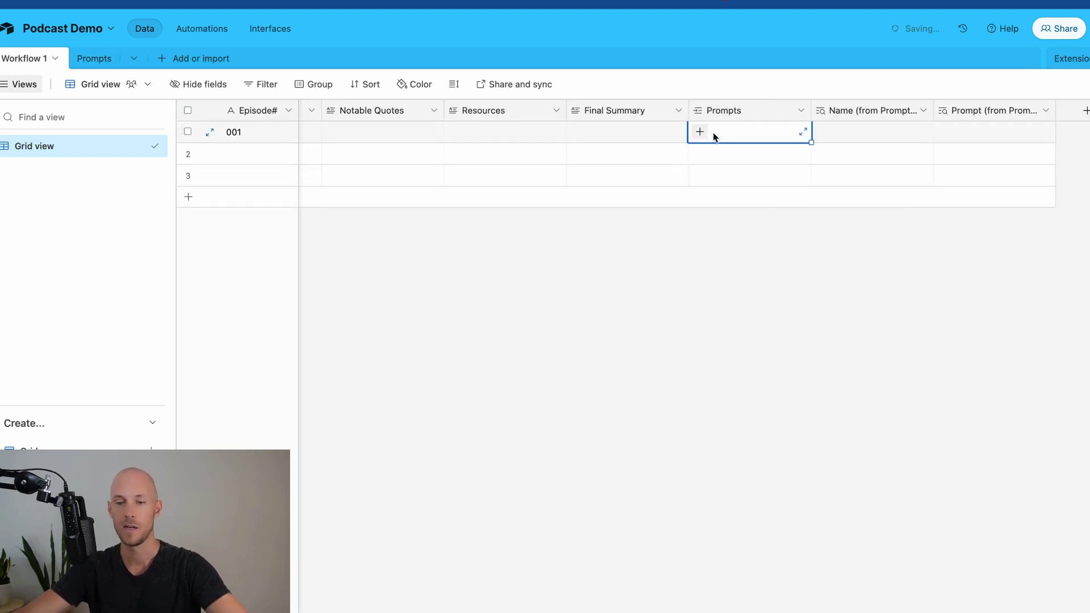
left_click(714, 136)
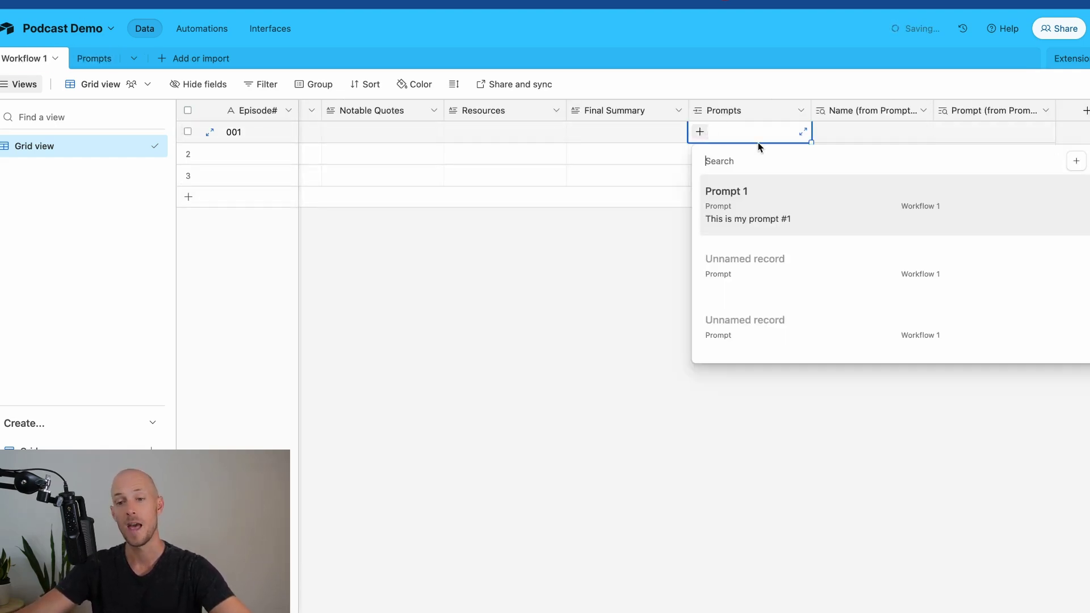
left_click(753, 214)
left_click(855, 340)
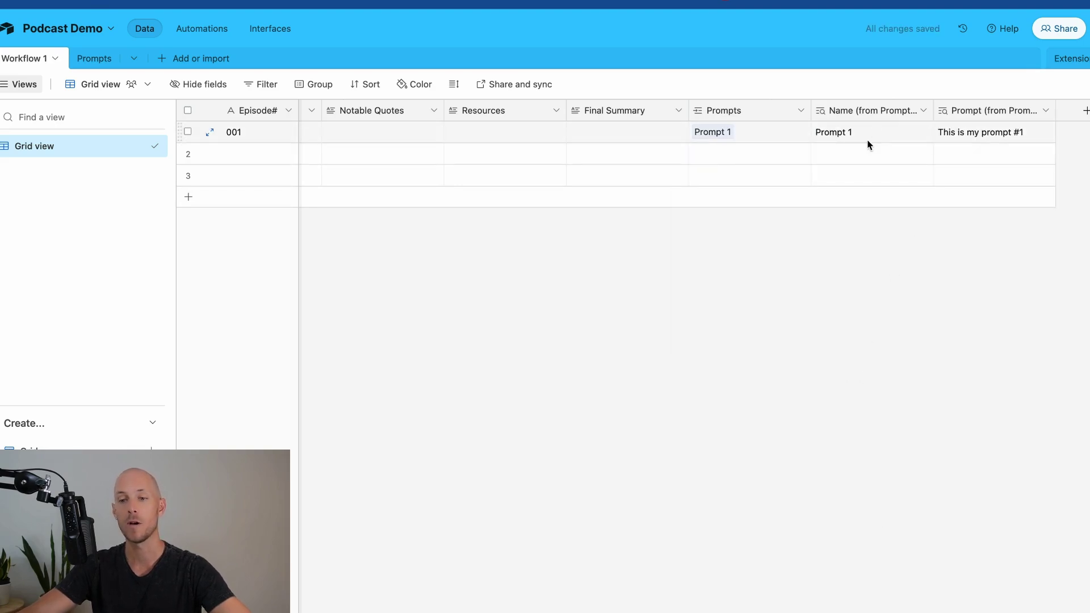
left_click_drag(1055, 110, 1088, 111)
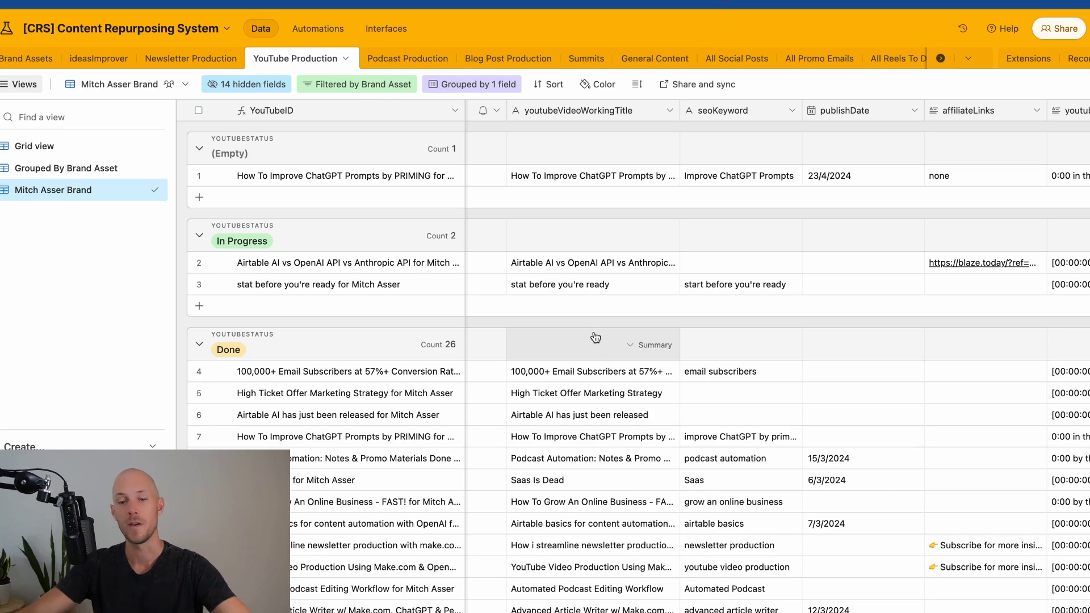
scroll(630, 339, "right", 5)
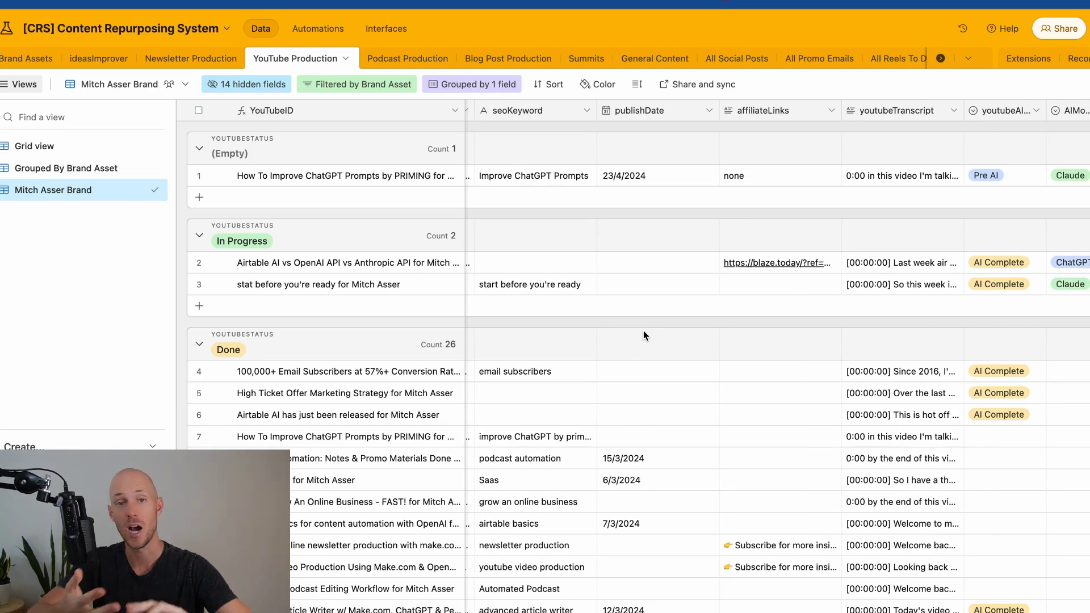
scroll(643, 331, "right", 15)
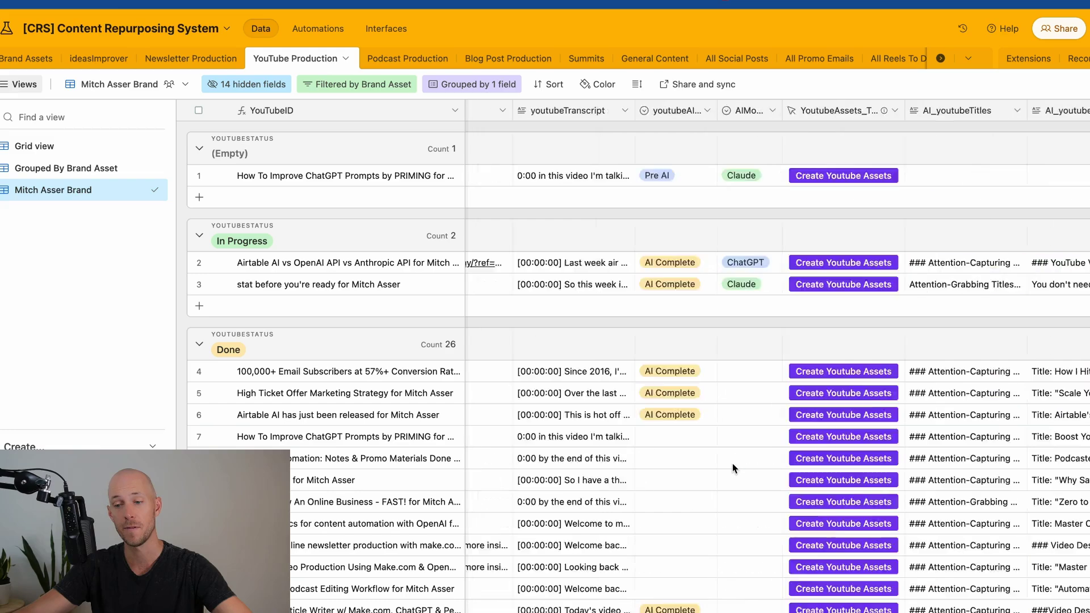
scroll(900, 408, "right", 20)
scroll(886, 397, "left", 11)
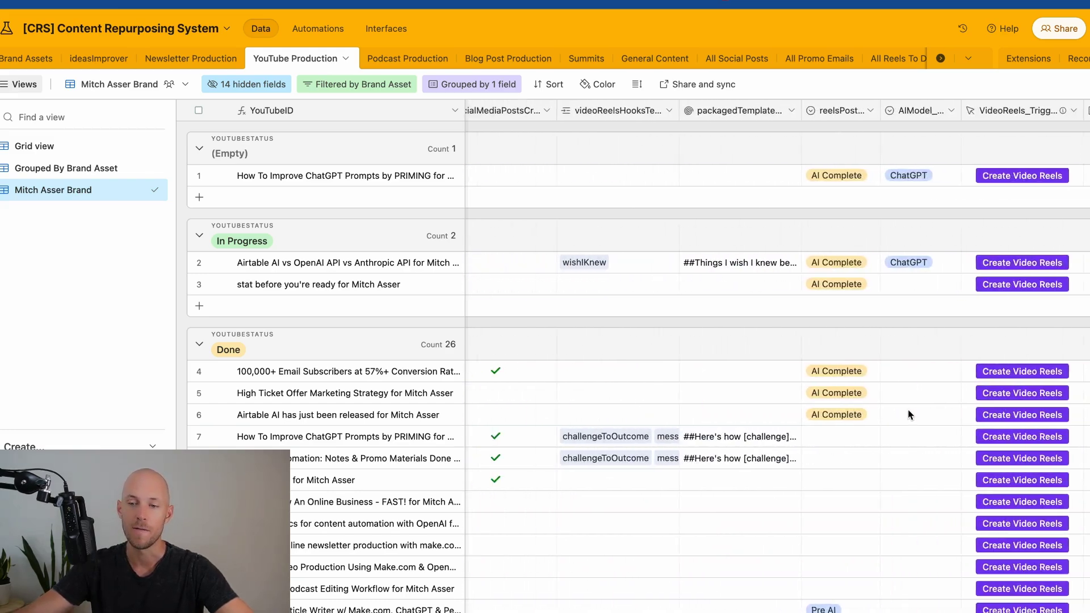
scroll(873, 382, "right", 5)
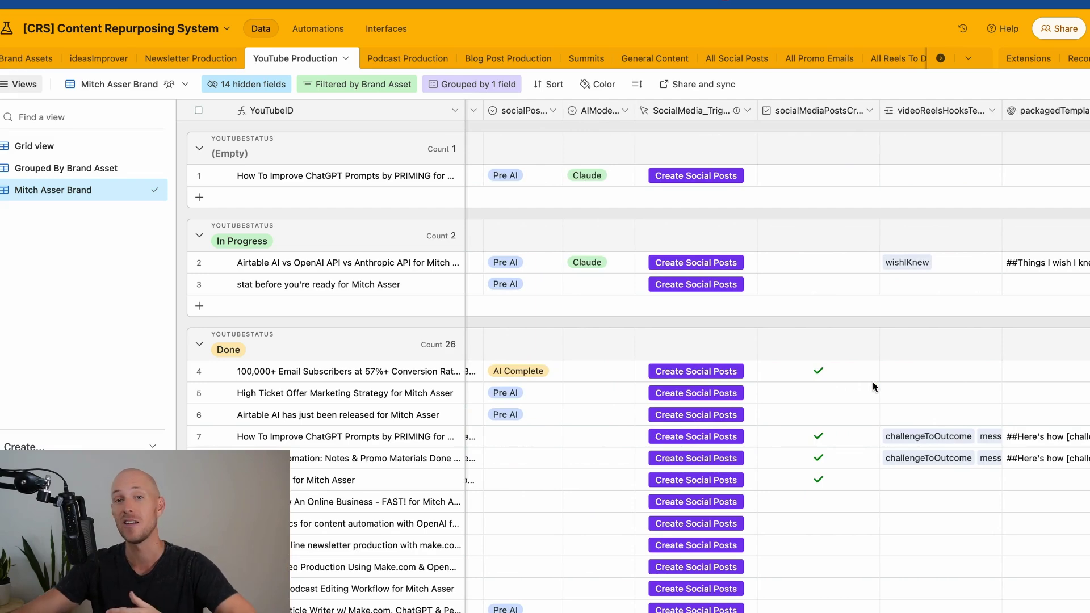
scroll(872, 420, "left", 13)
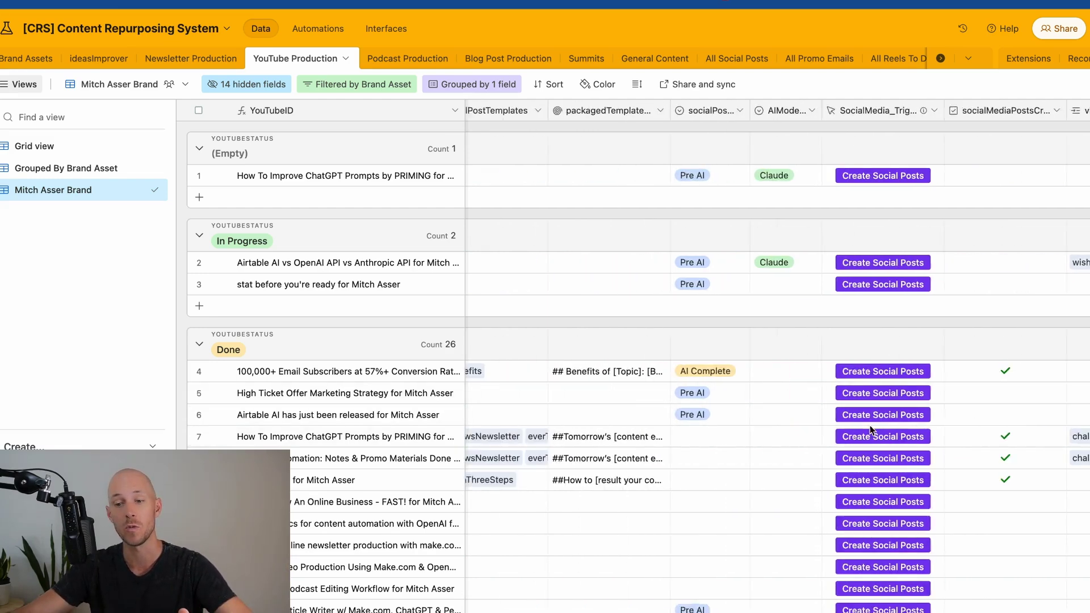
Link the fromCurrentToDesired and fourOutcomes templates to row 6's socialPostTemplates cell.
scroll(612, 436, "down", 2)
left_click(598, 339)
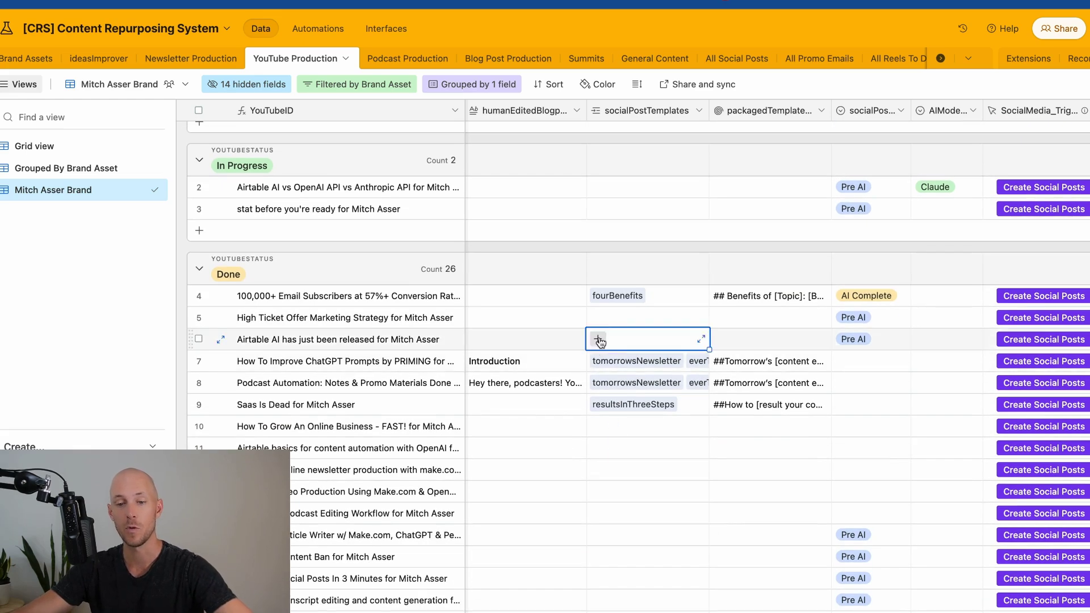
left_click(598, 340)
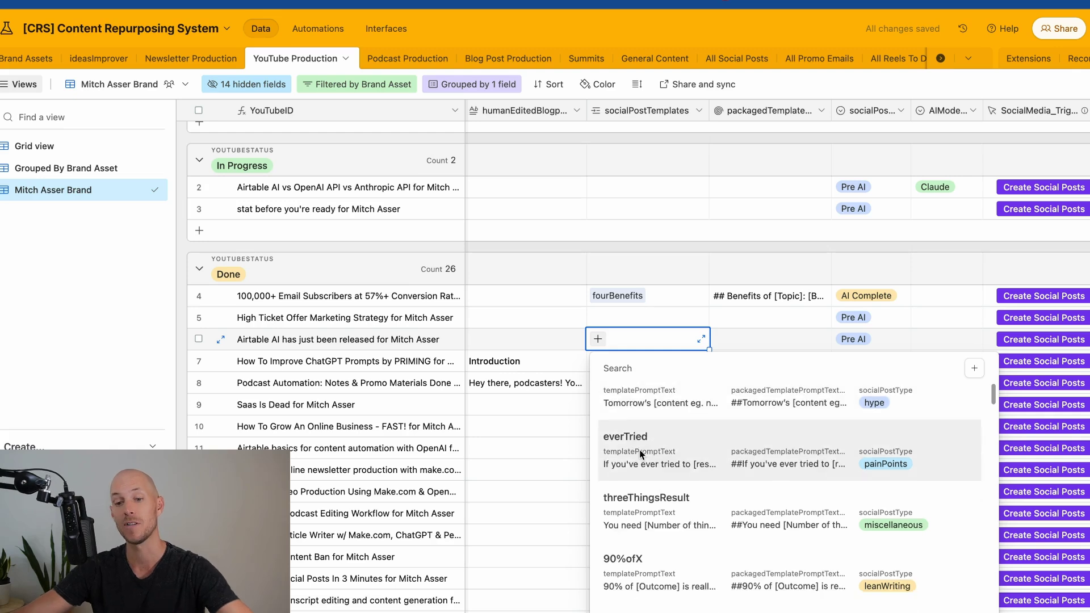
scroll(640, 454, "down", 3)
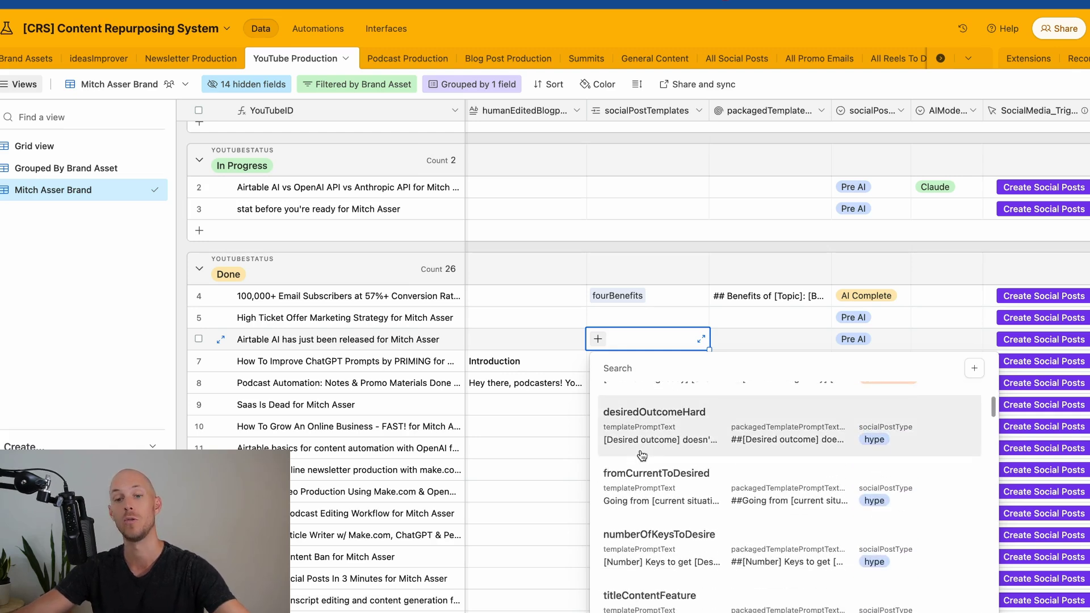
left_click(670, 478)
left_click(598, 347)
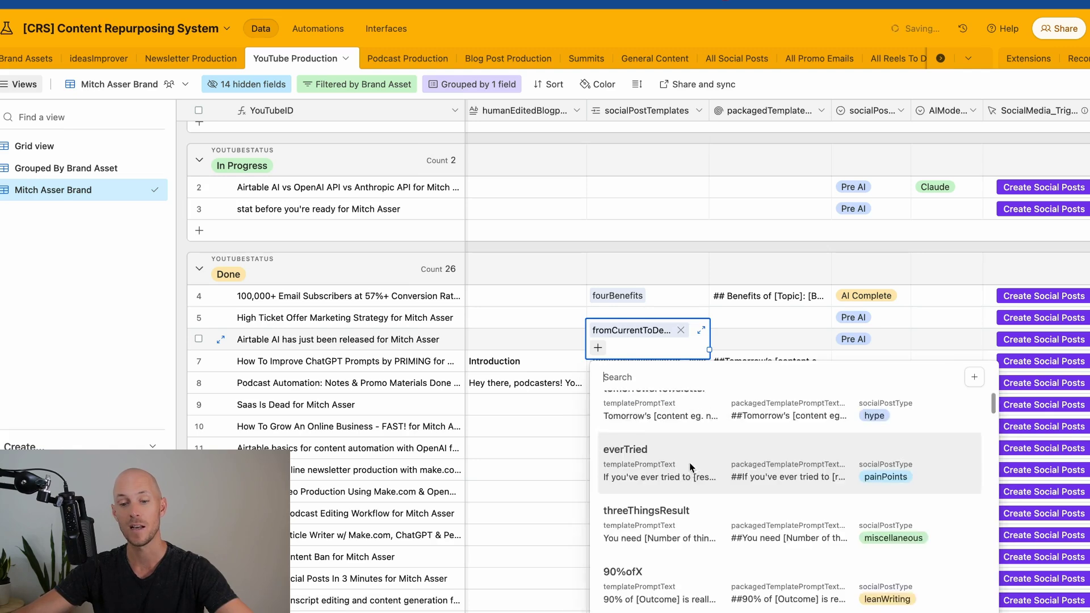
scroll(691, 502, "down", 5)
left_click(670, 554)
Pick one more template, close the editor, and expand row 6's combined template rollup.
left_click(679, 347)
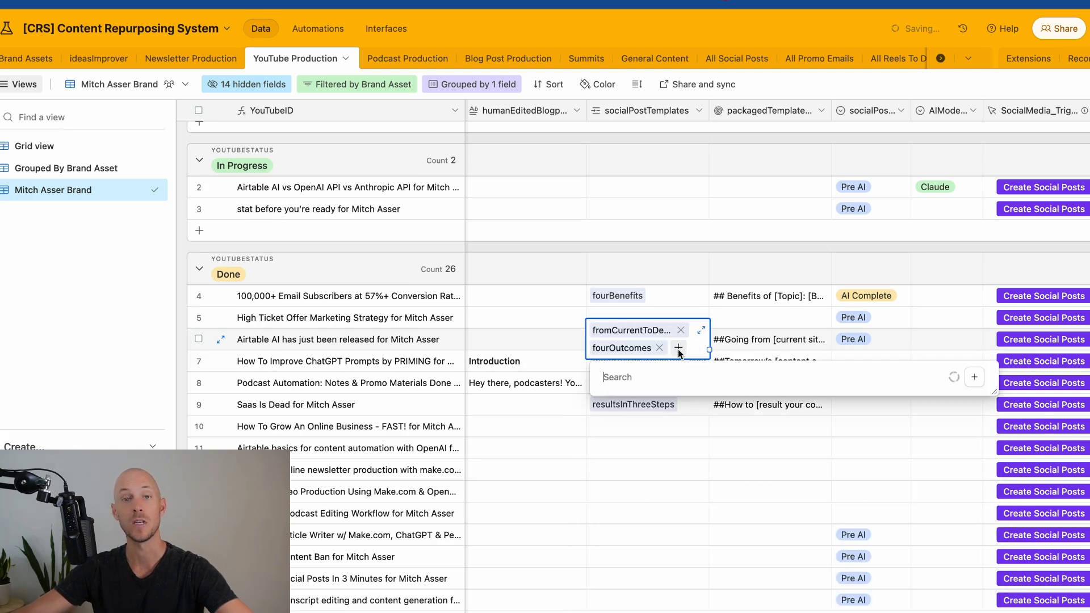
scroll(670, 500, "down", 5)
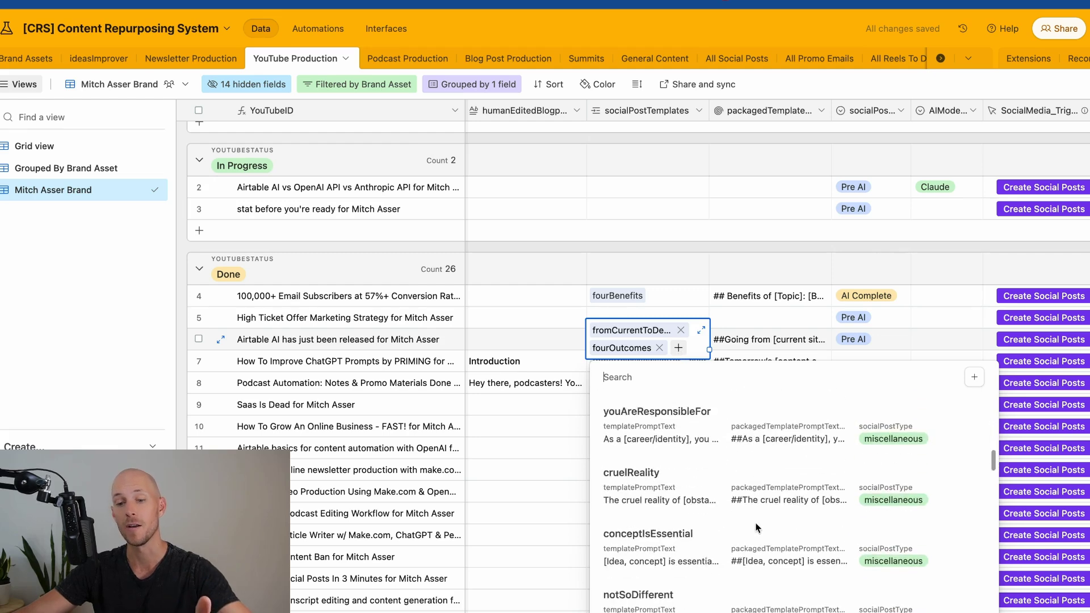
left_click(665, 535)
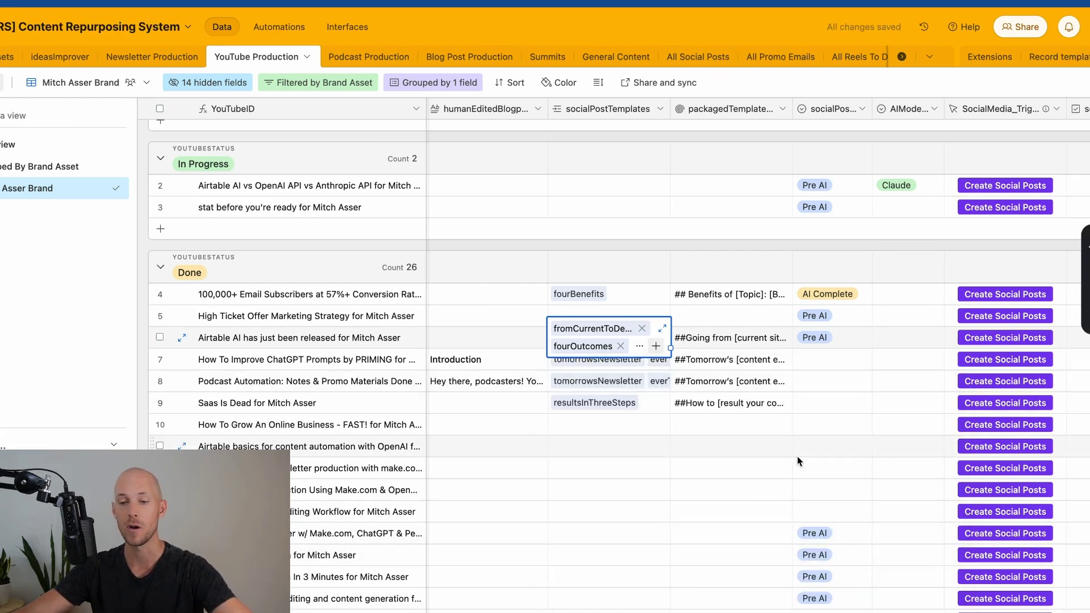
left_click(832, 446)
left_click(785, 340)
left_click(785, 340)
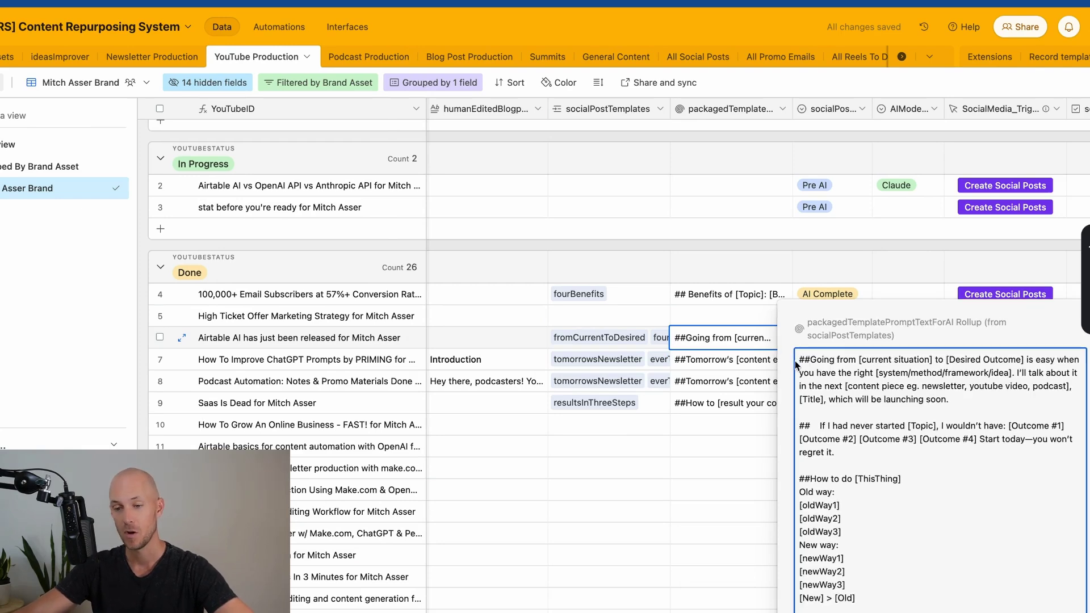
Highlight the template paragraphs in the expanded rollup, ending with the How to do [ThisThing] block.
left_click_drag(797, 361, 949, 401)
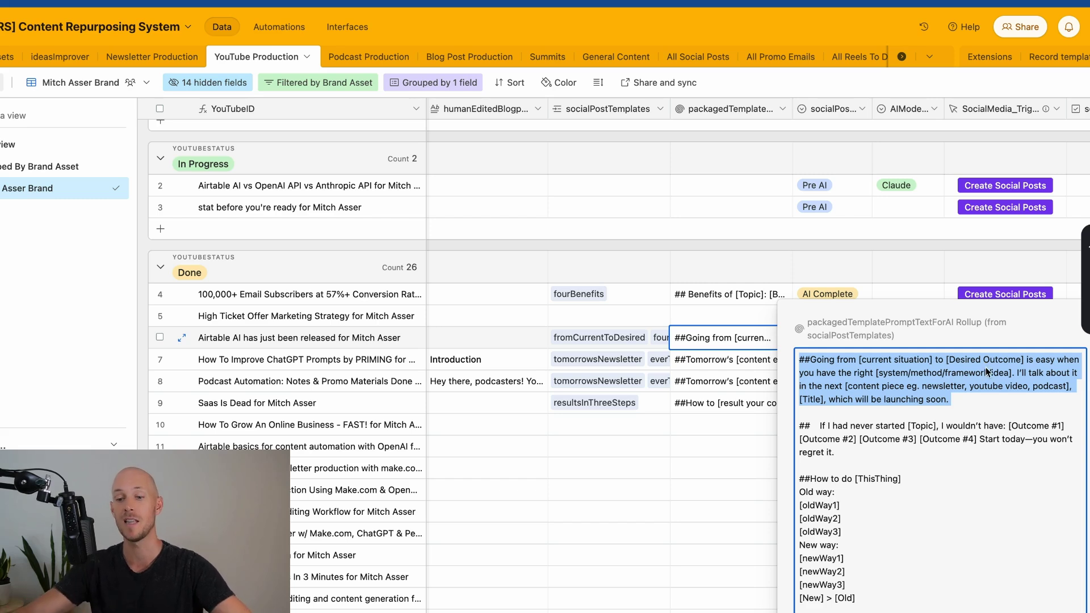
left_click_drag(851, 453, 793, 426)
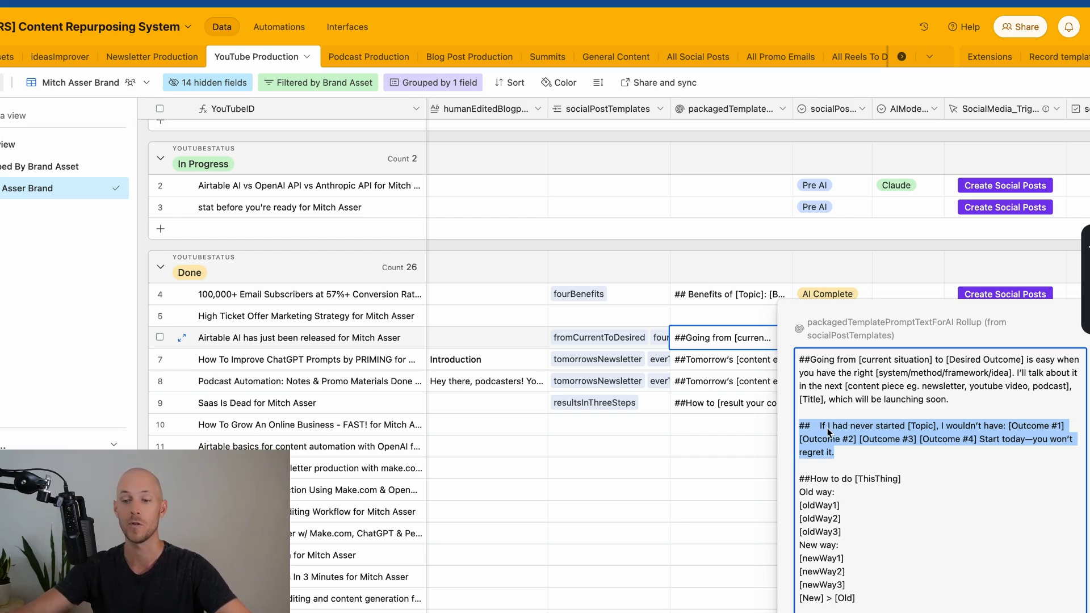
left_click(801, 480)
key("super+a")
left_click_drag(799, 475, 937, 602)
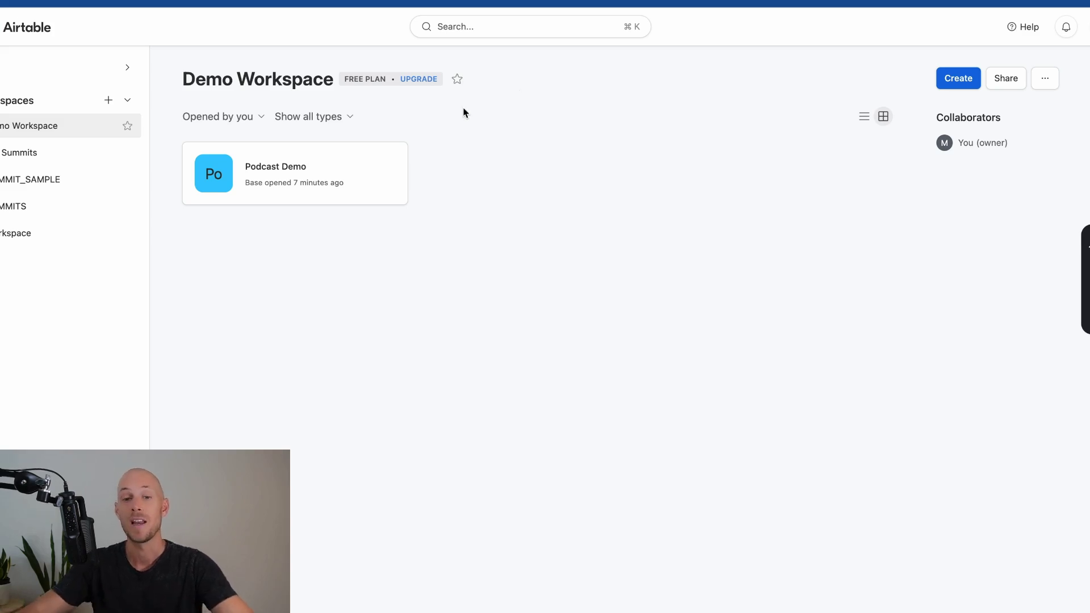
Reopen the Podcast Demo base and inspect the Prompts link field's settings.
left_click(273, 182)
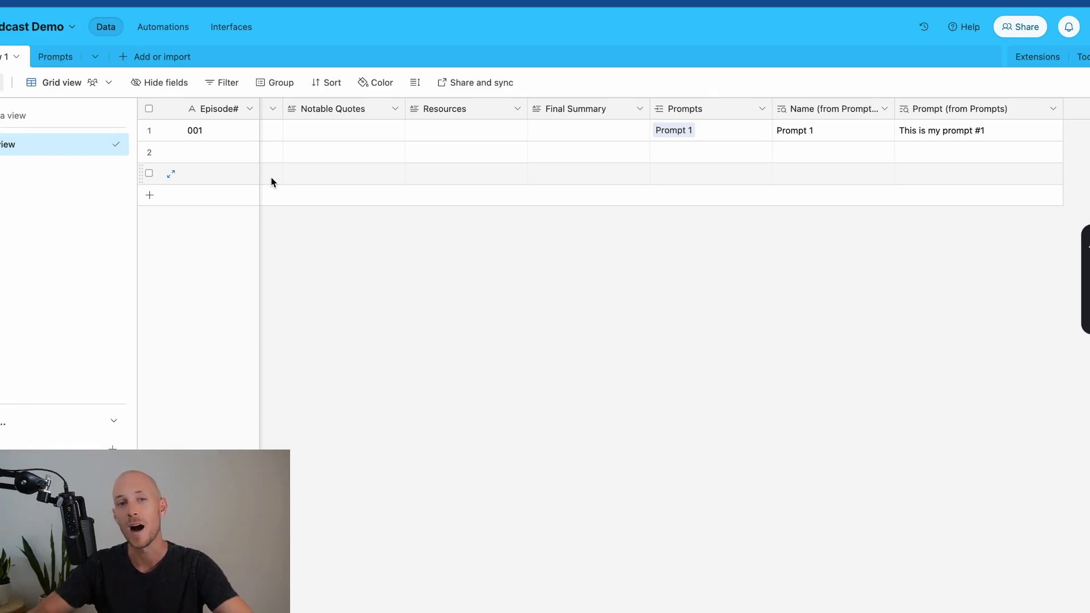
left_click(738, 115)
double_click(738, 116)
left_click(788, 68)
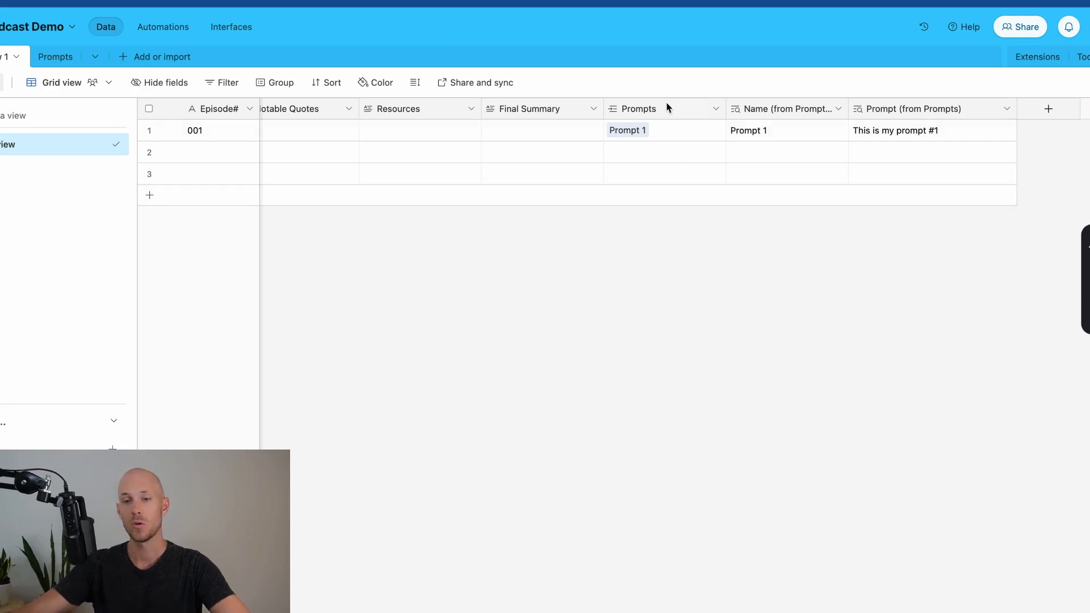
Inspect the Name (from Prompts) lookup and the Prompts link field settings.
double_click(752, 110)
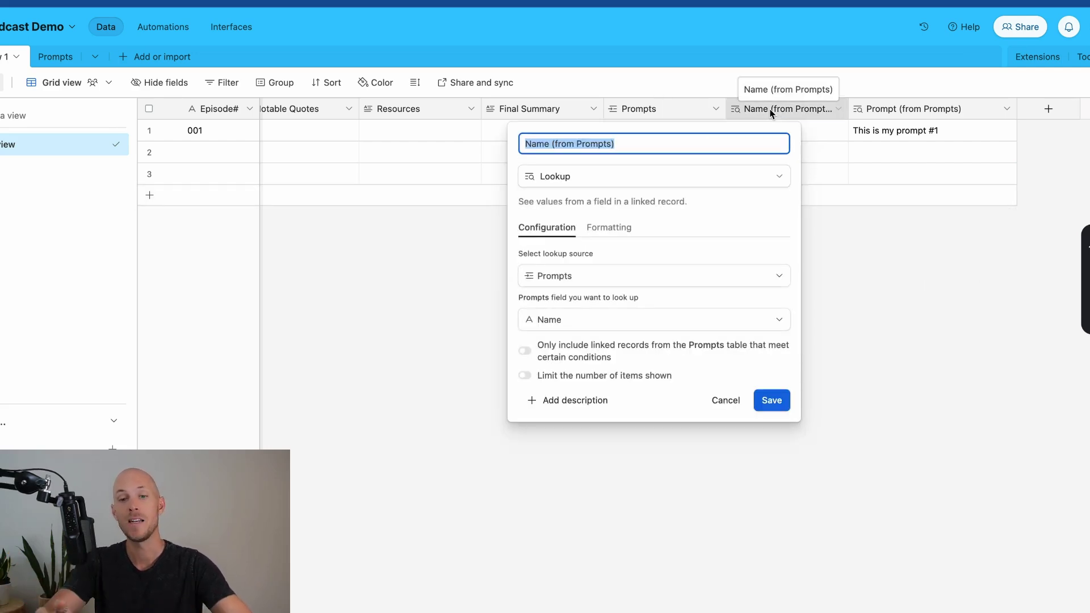
left_click(686, 110)
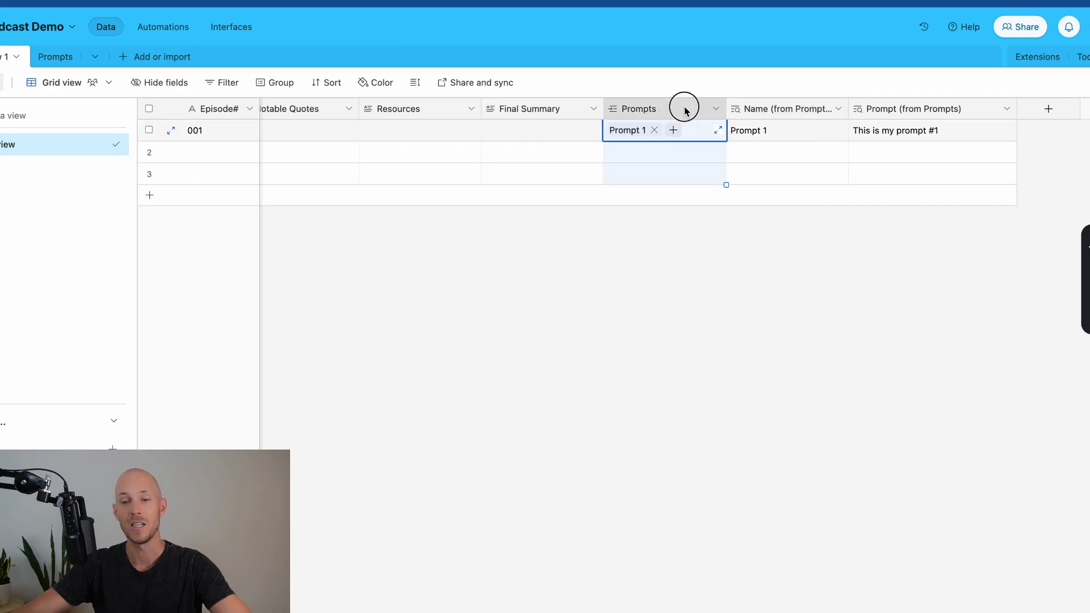
double_click(686, 110)
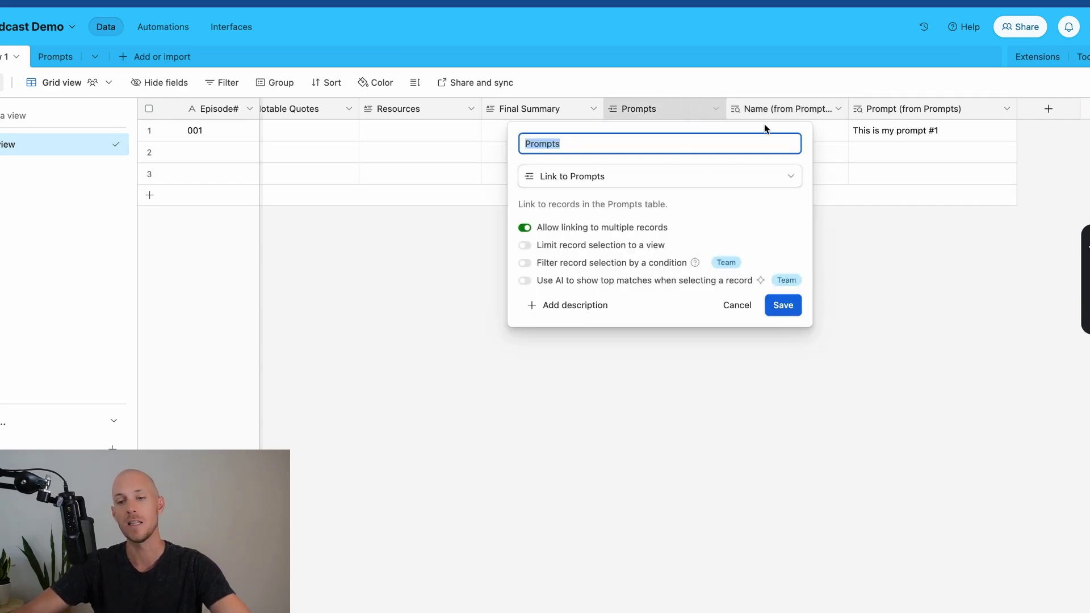
left_click(782, 112)
Save the Name (from Prompts) and Prompt (from Prompts) lookup settings, then begin a new field.
double_click(781, 112)
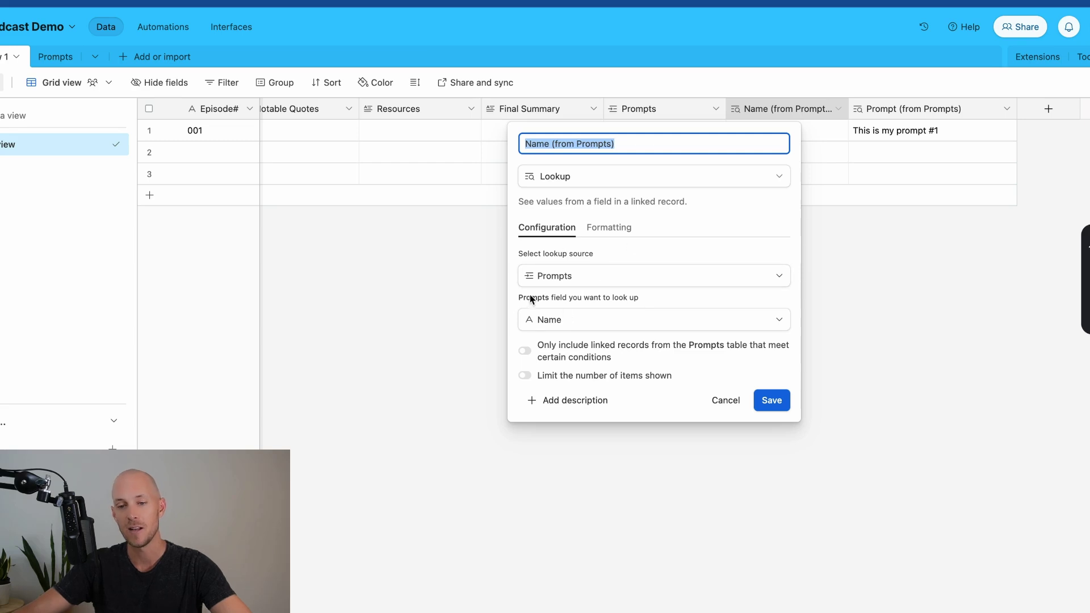
left_click_drag(532, 299, 665, 301)
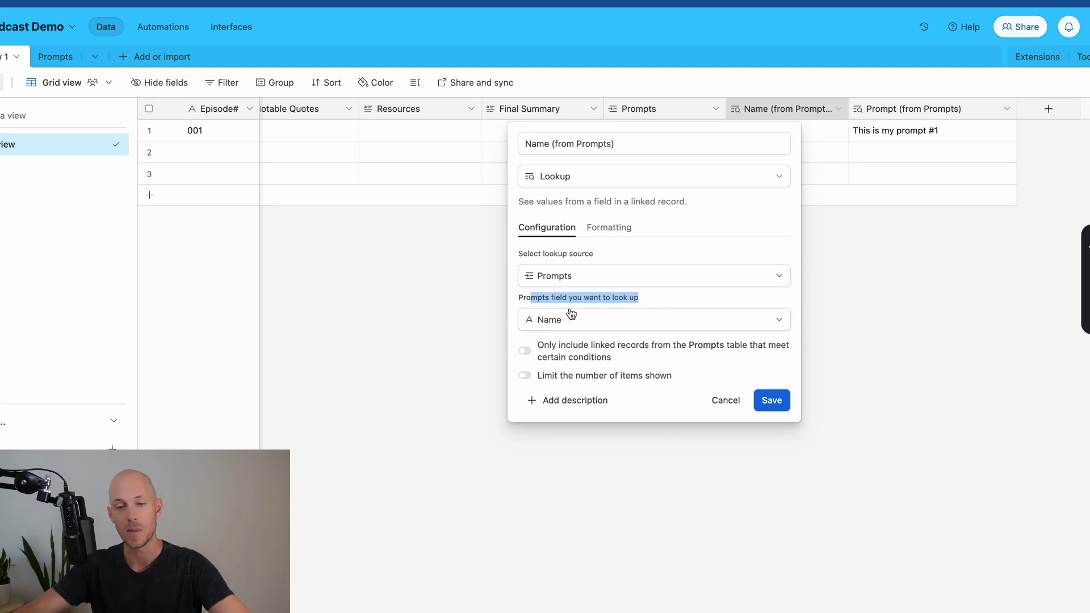
left_click(774, 401)
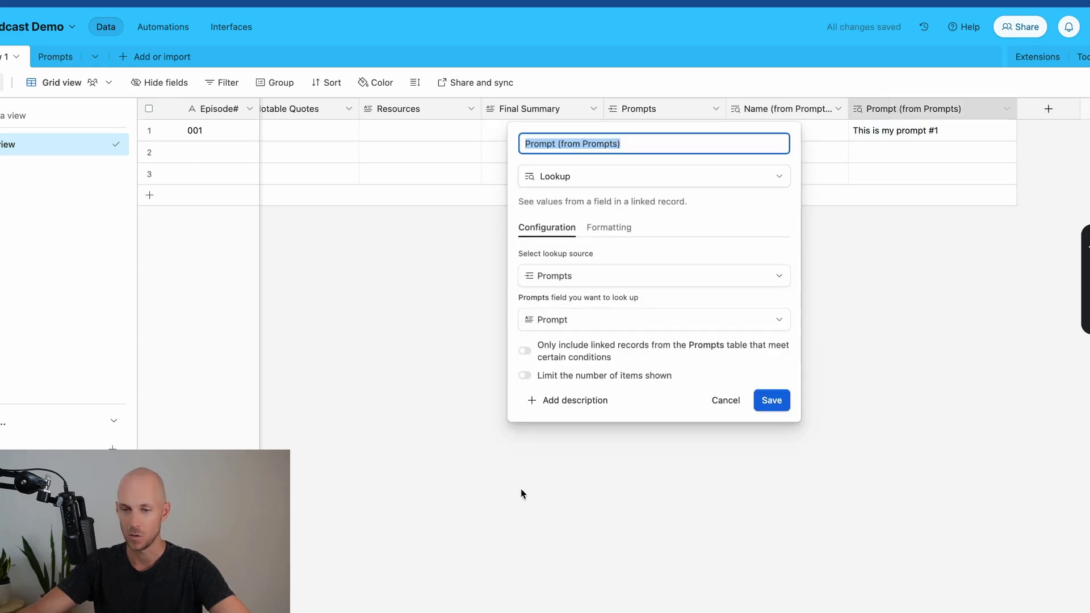
left_click(774, 402)
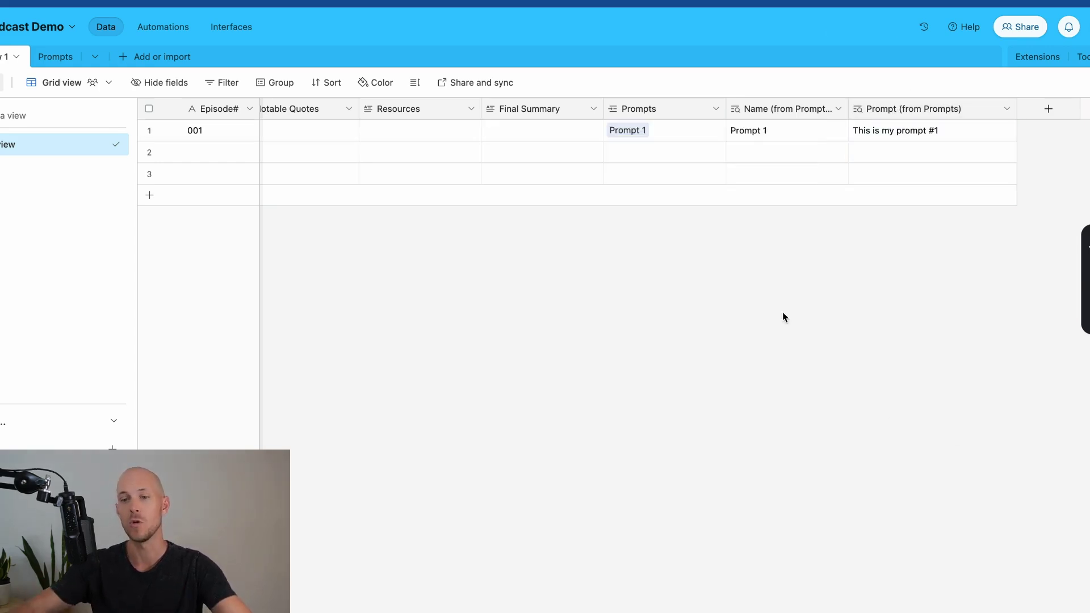
left_click(1048, 109)
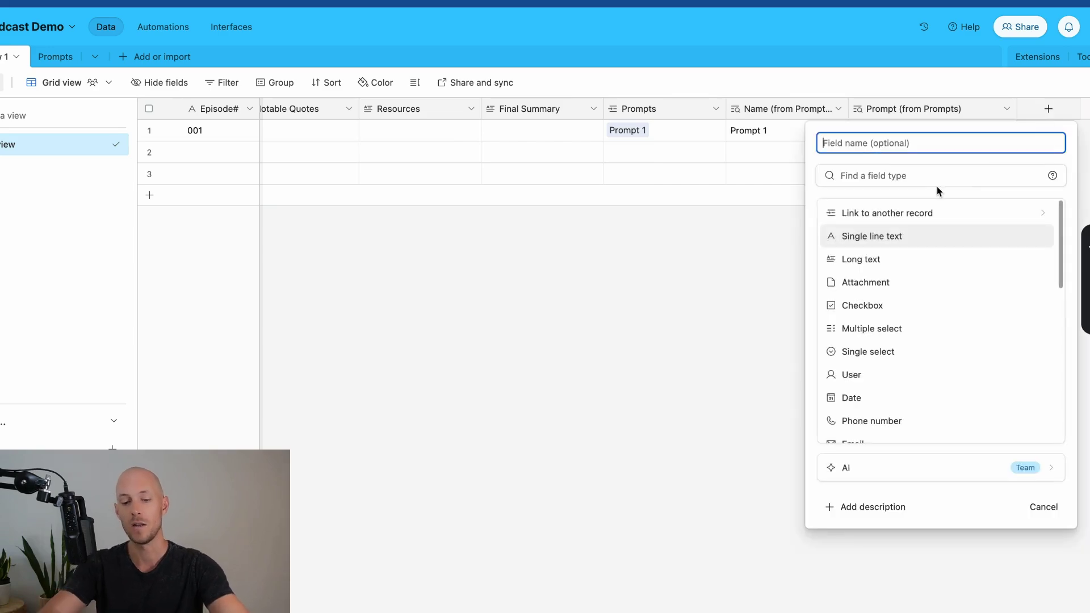
Make the new field a Rollup of the linked Prompts' Prompt field.
left_click(904, 177)
type("roll")
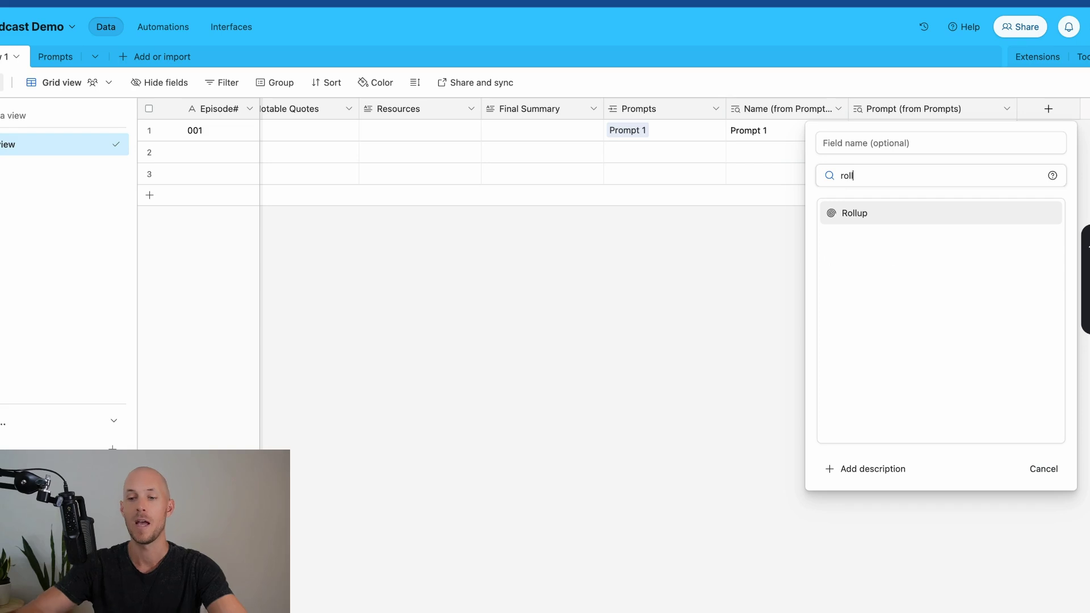
left_click(903, 223)
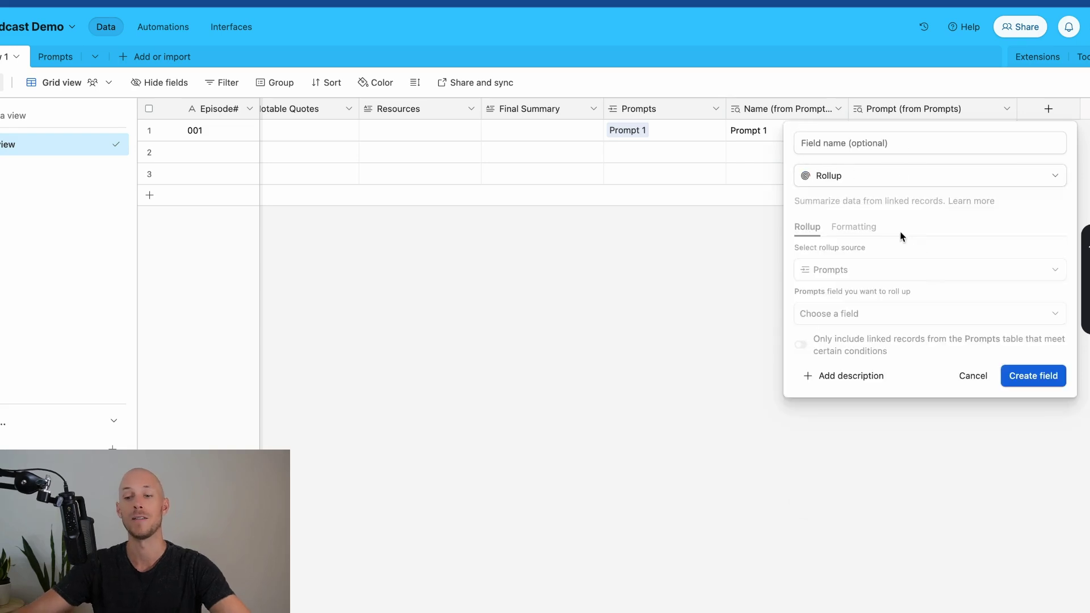
left_click(852, 313)
left_click(928, 332)
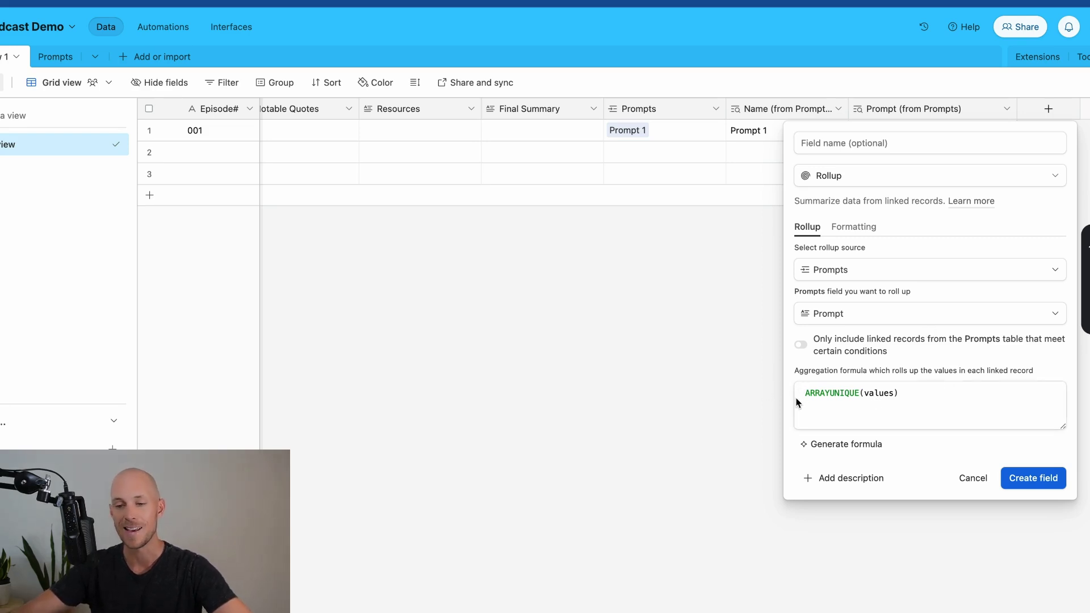
Replace the ARRAYUNIQUE aggregation formula with CONCATENATE(values).
left_click(880, 403)
key("ctrl+a")
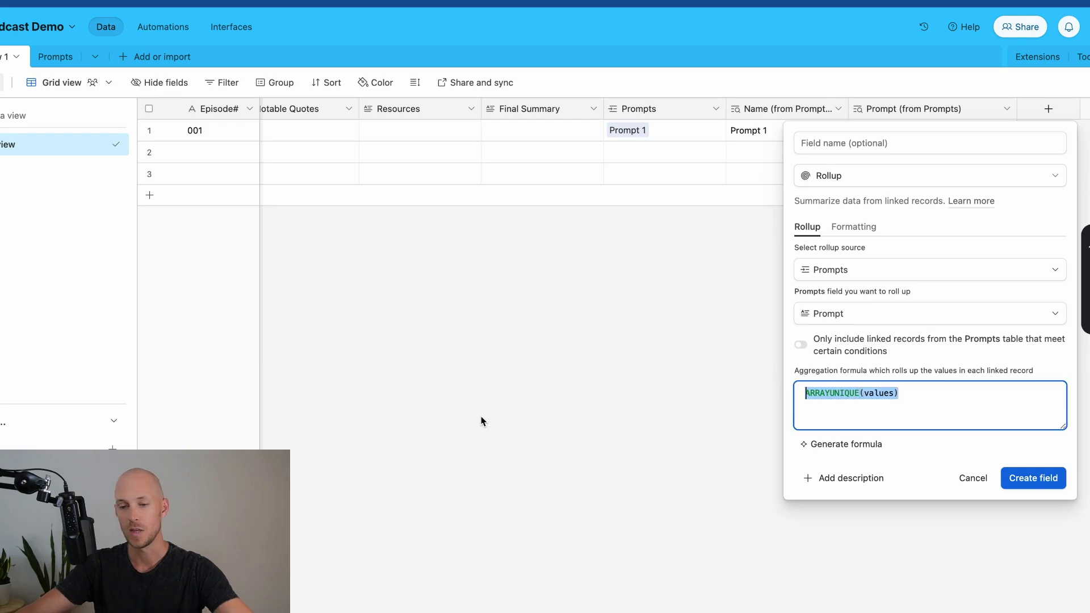
type("concat")
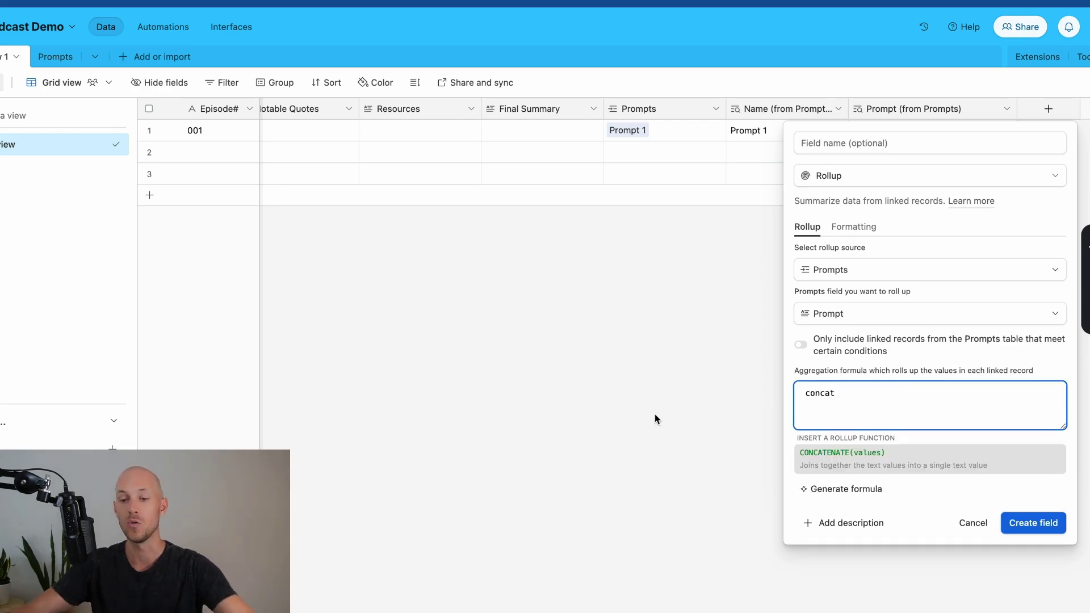
left_click(832, 449)
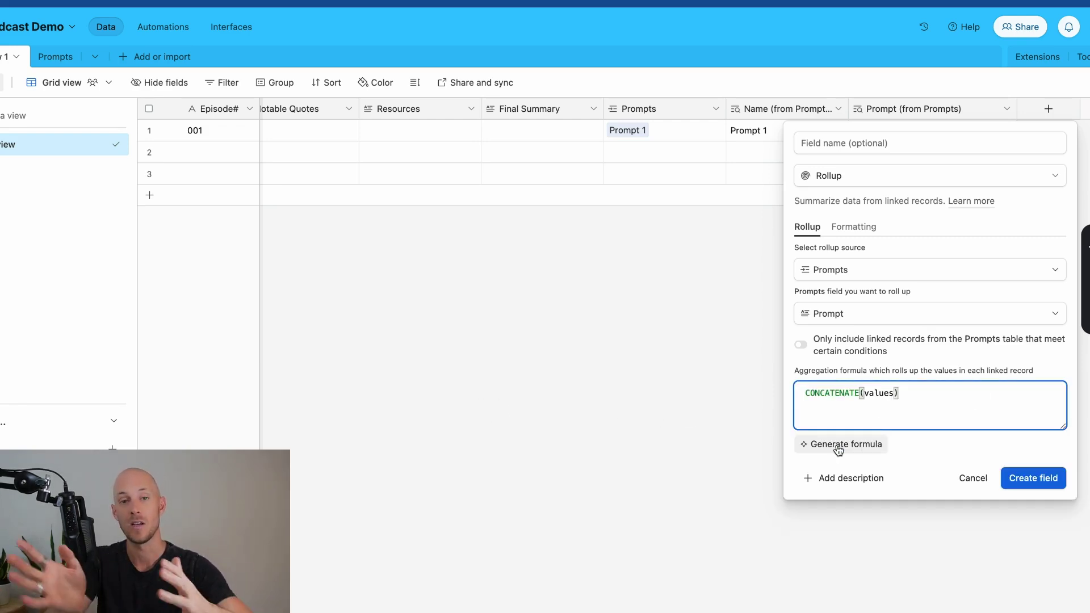
Discard the draft rollup, then review and save the packagedTemplatePromptTextForAI CONCATENATE rollup.
left_click(973, 478)
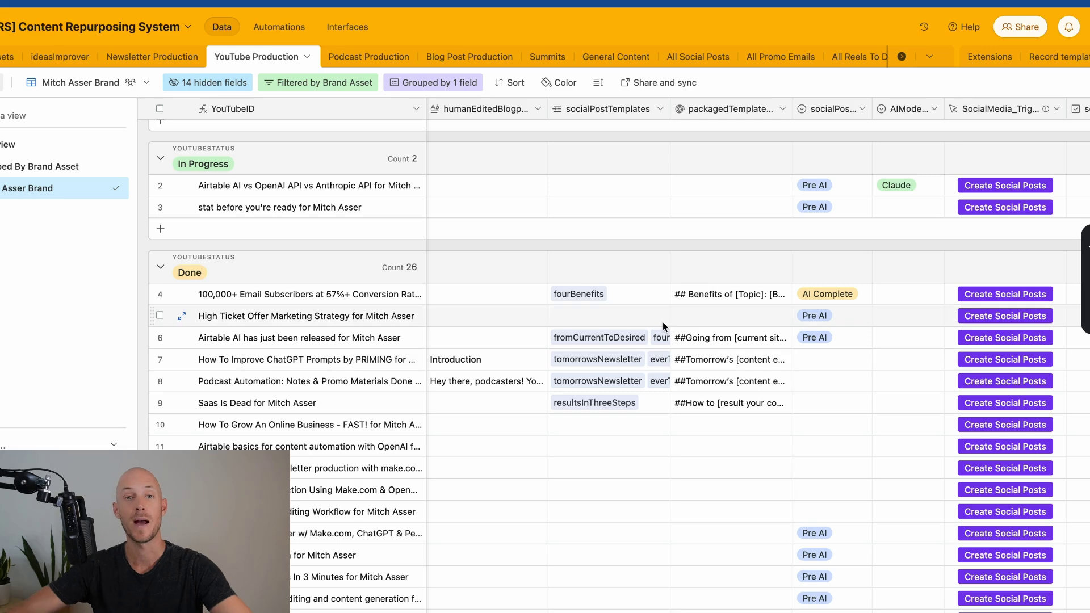
scroll(697, 318, "right", 5)
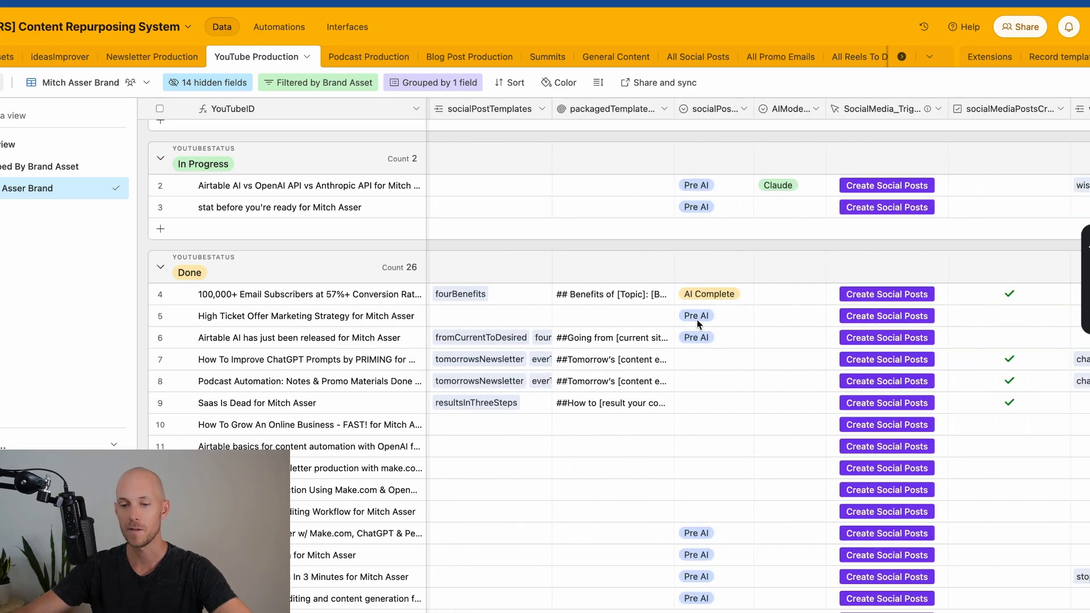
left_click(655, 338)
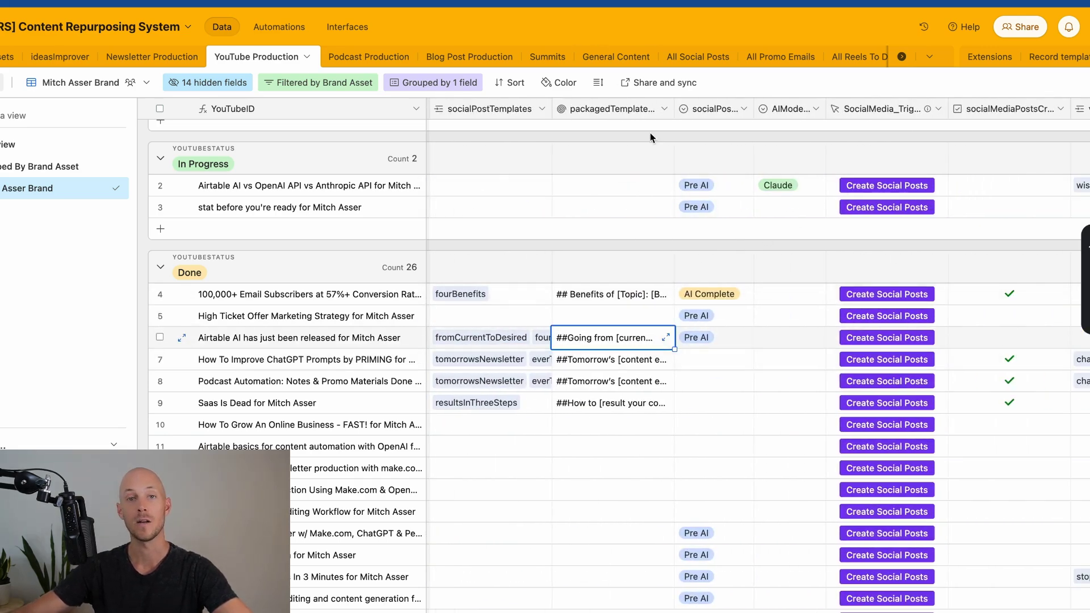
left_click(602, 110)
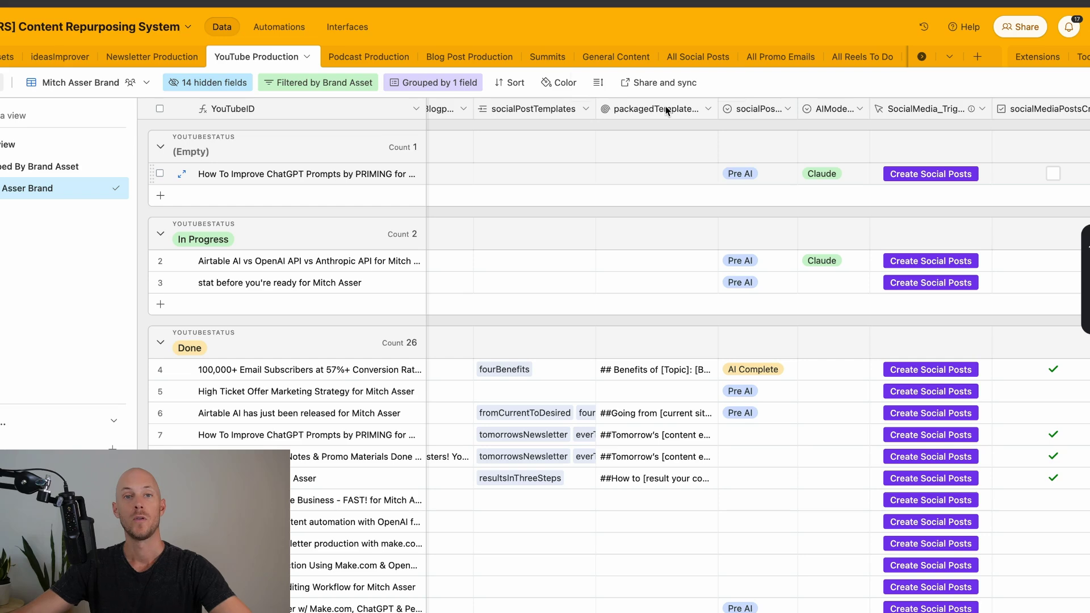
double_click(665, 110)
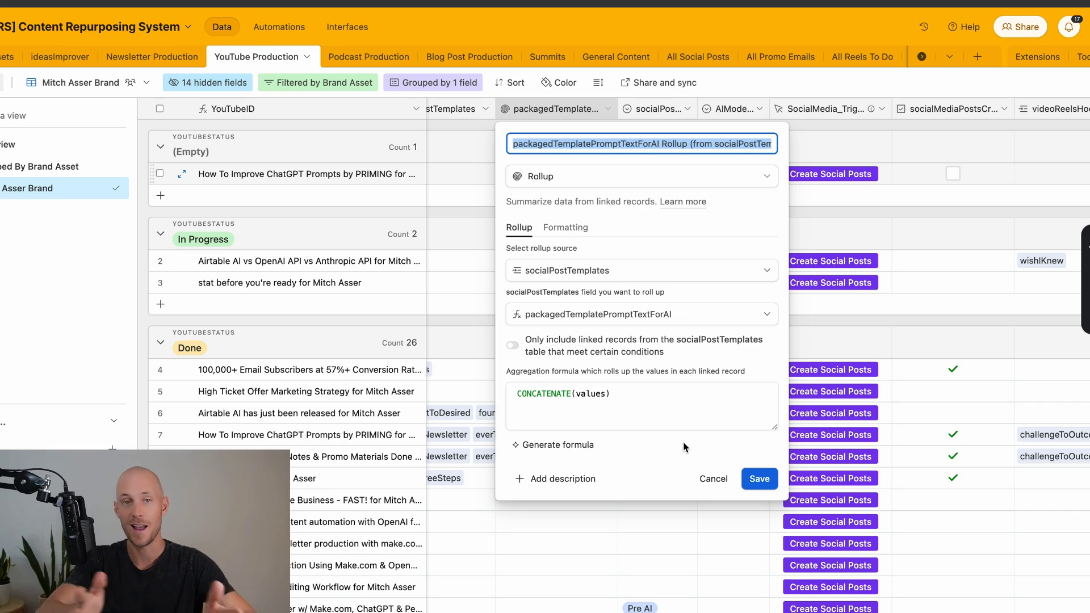
left_click(772, 479)
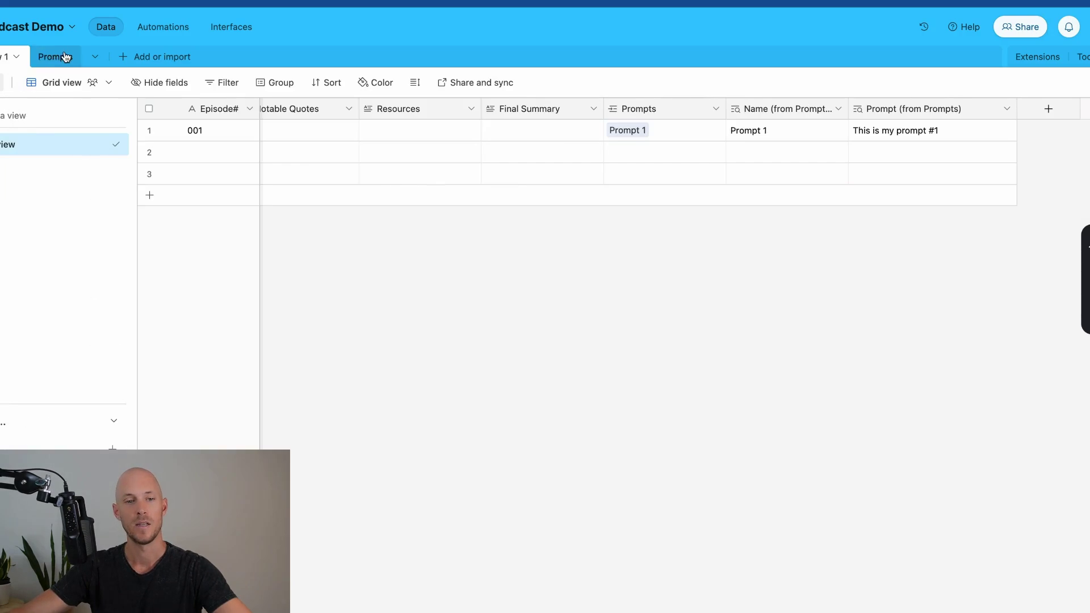
In the Prompts table, name the second prompt record 'Prompt'.
left_click(62, 57)
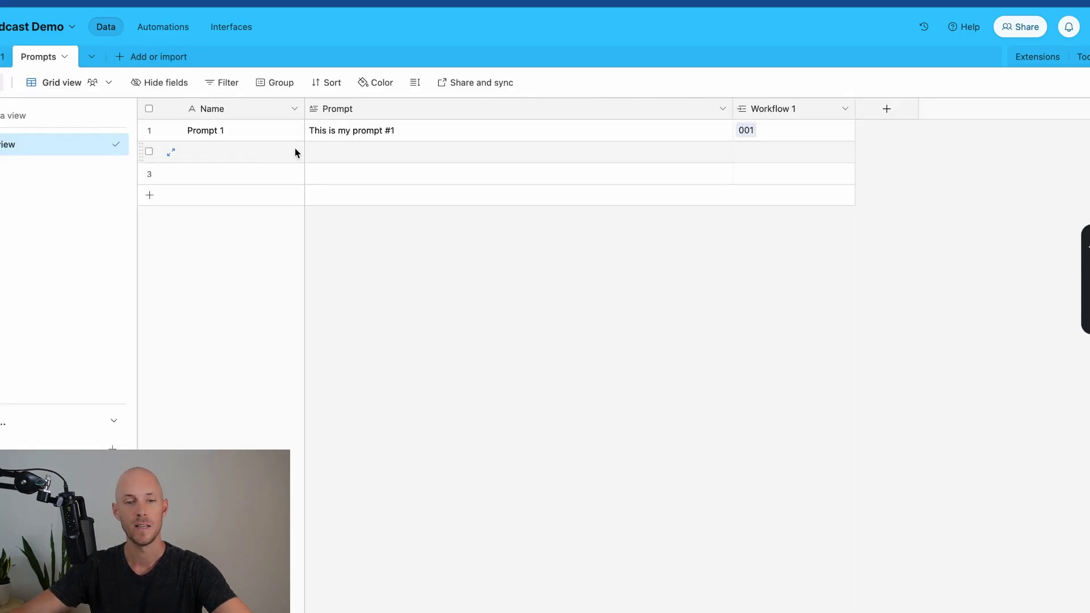
left_click(255, 155)
type("Prompt")
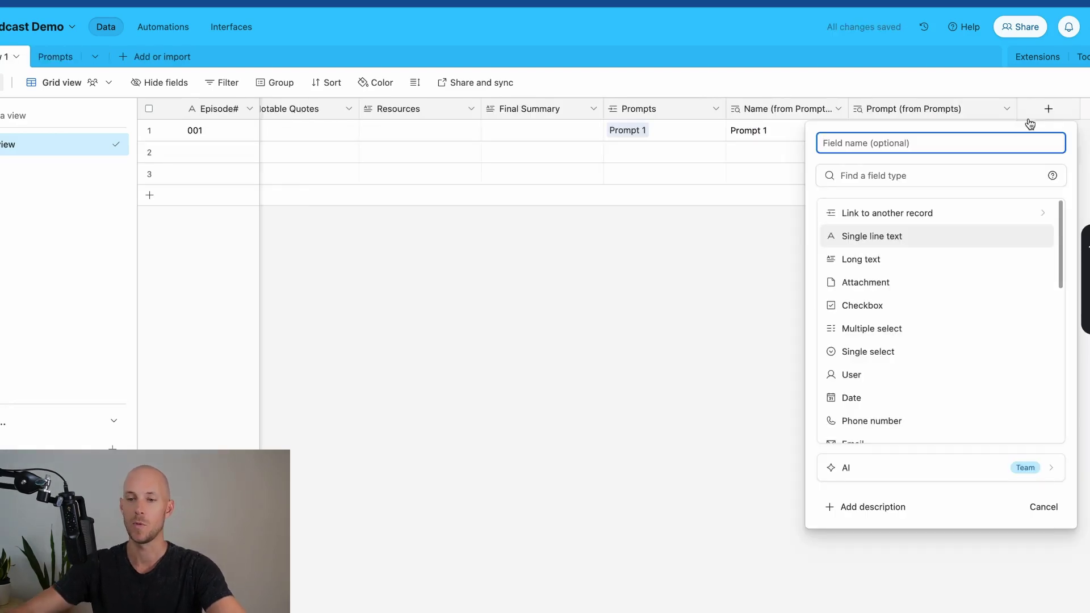
Create a Prompt Rollup field rolling up the linked Prompts' Prompt field.
left_click(946, 176)
type("roll")
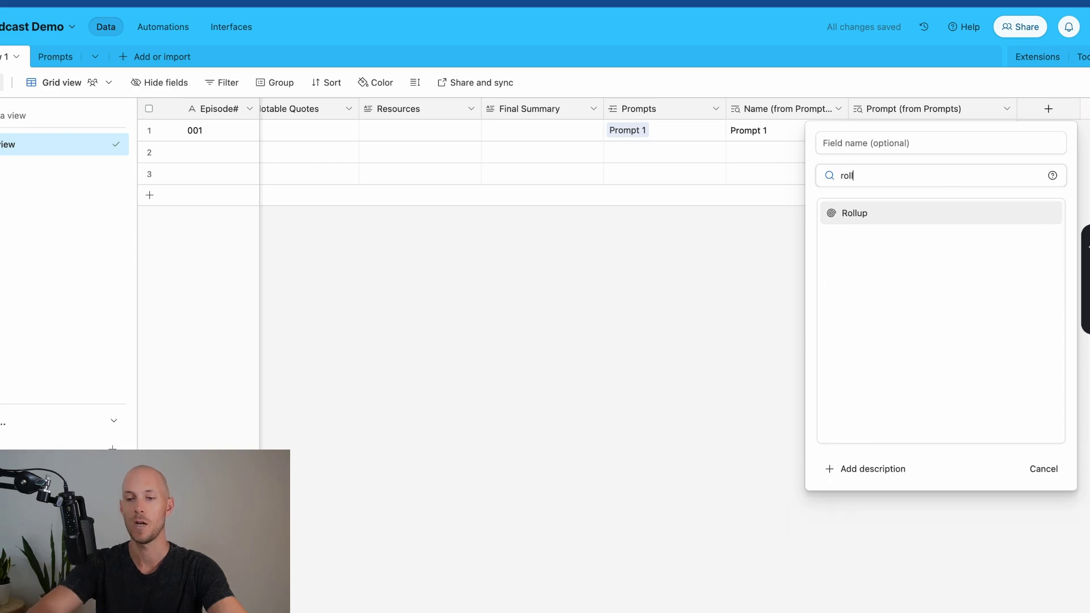
left_click(896, 212)
left_click(857, 313)
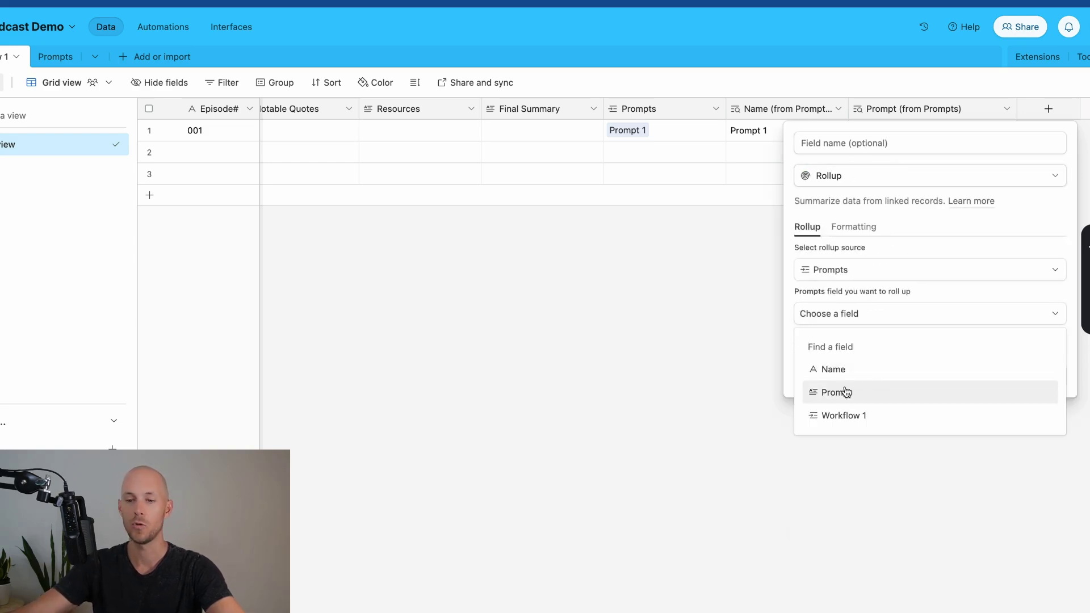
left_click(844, 391)
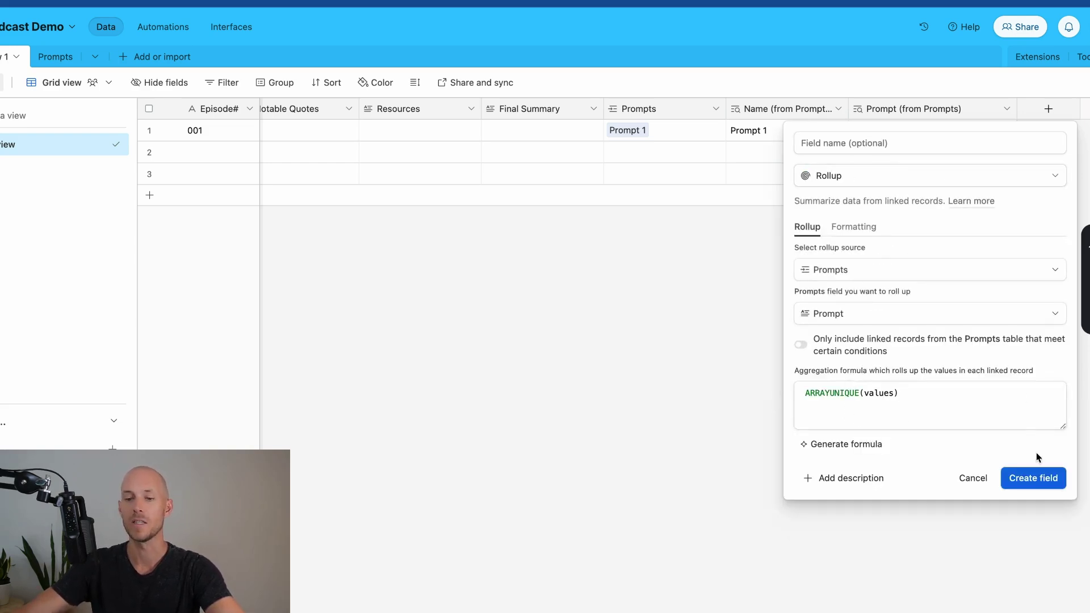
left_click(1048, 480)
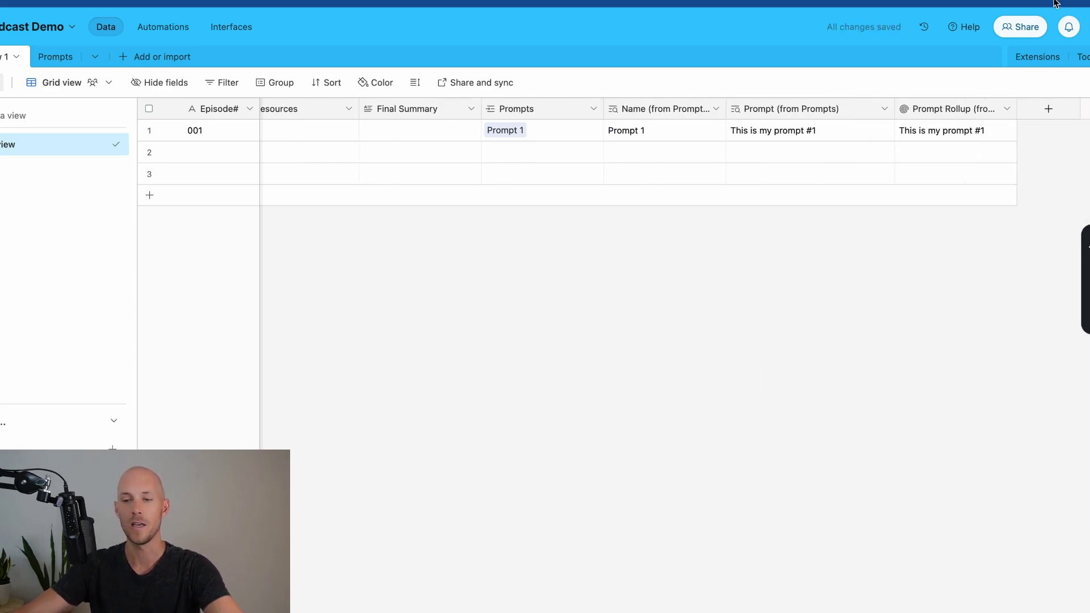
Expand episode 001 and link Prompt 2 to it alongside Prompt 1.
double_click(965, 112)
left_click(926, 202)
right_click(968, 140)
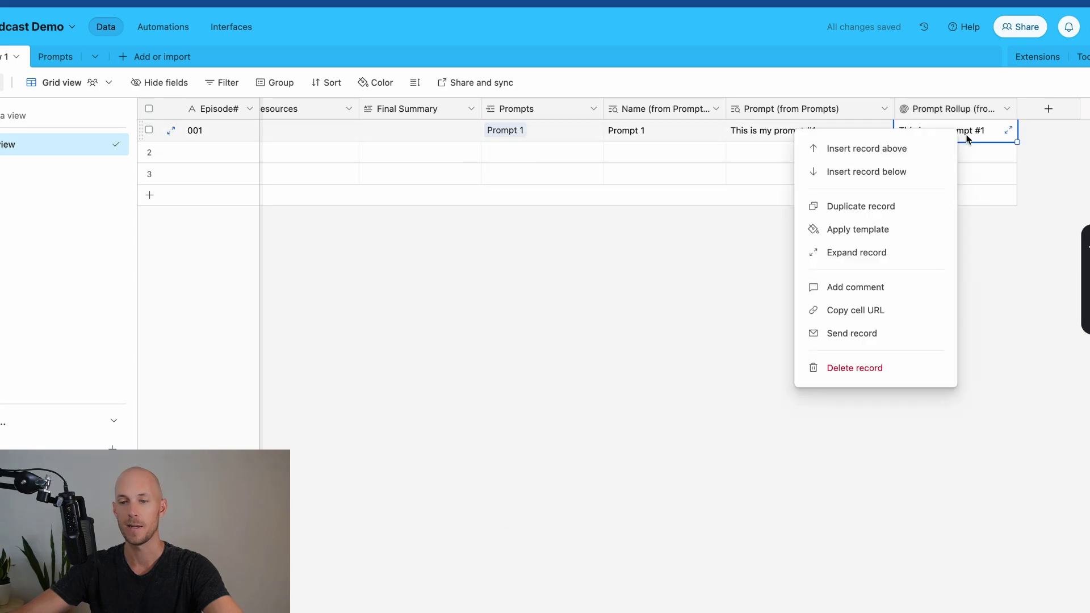
left_click(858, 254)
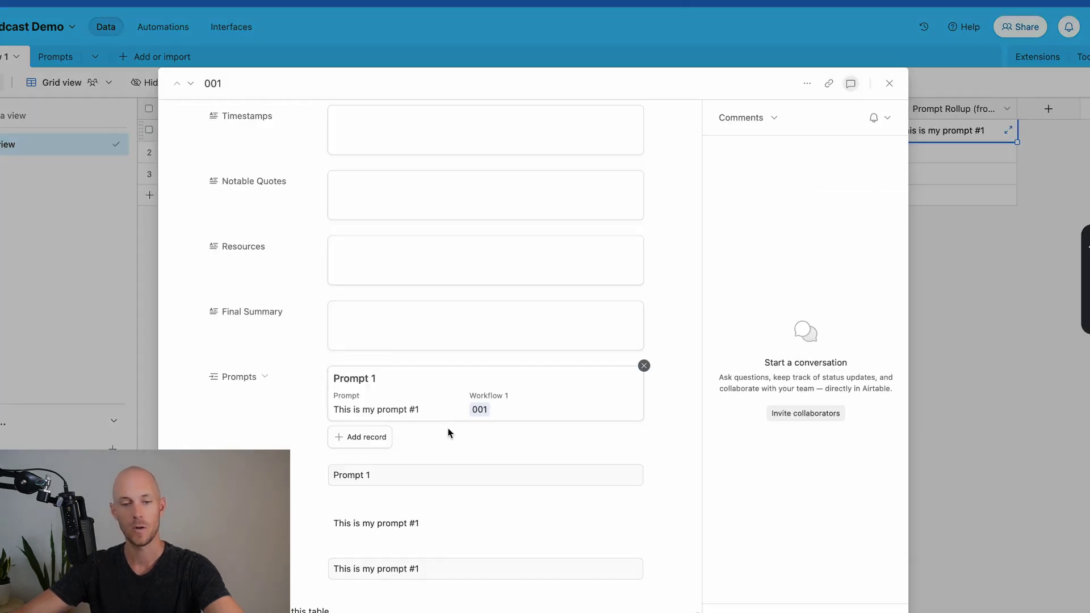
left_click_drag(345, 568, 475, 574)
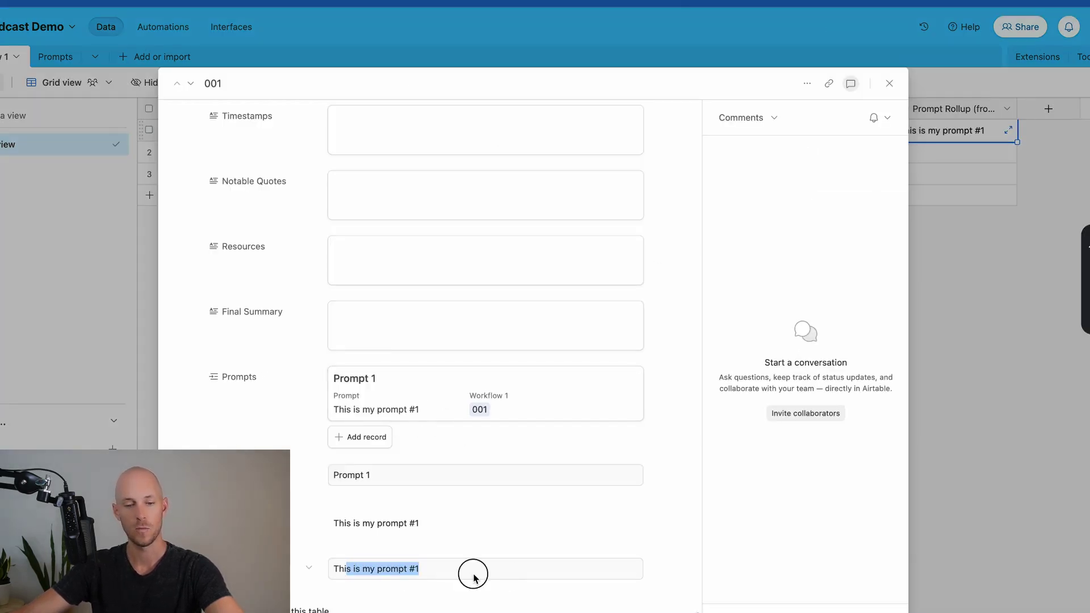
left_click(366, 437)
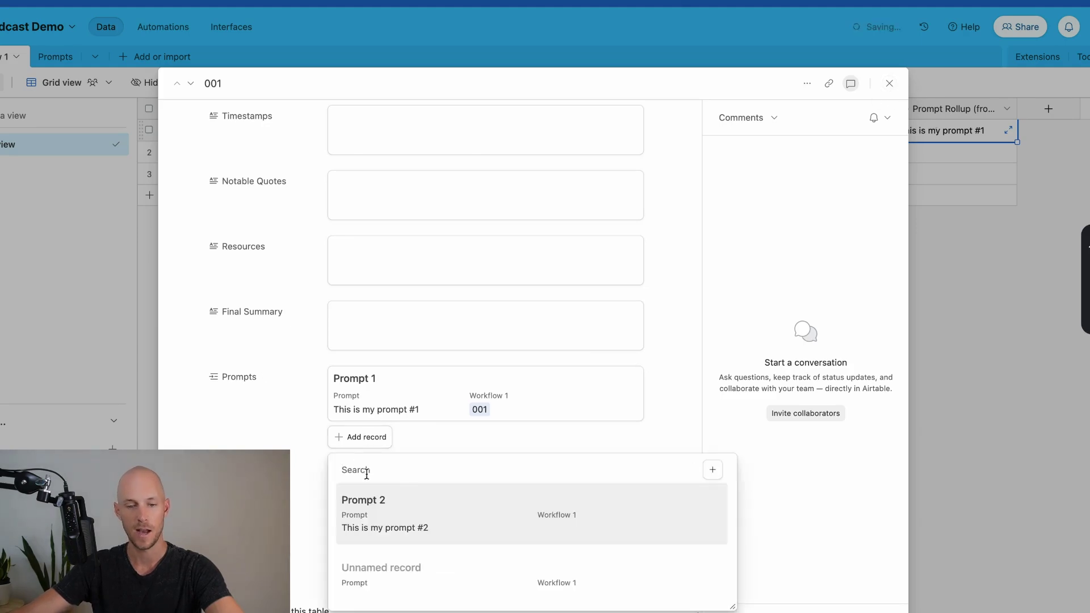
left_click(379, 503)
scroll(350, 565, "down", 2)
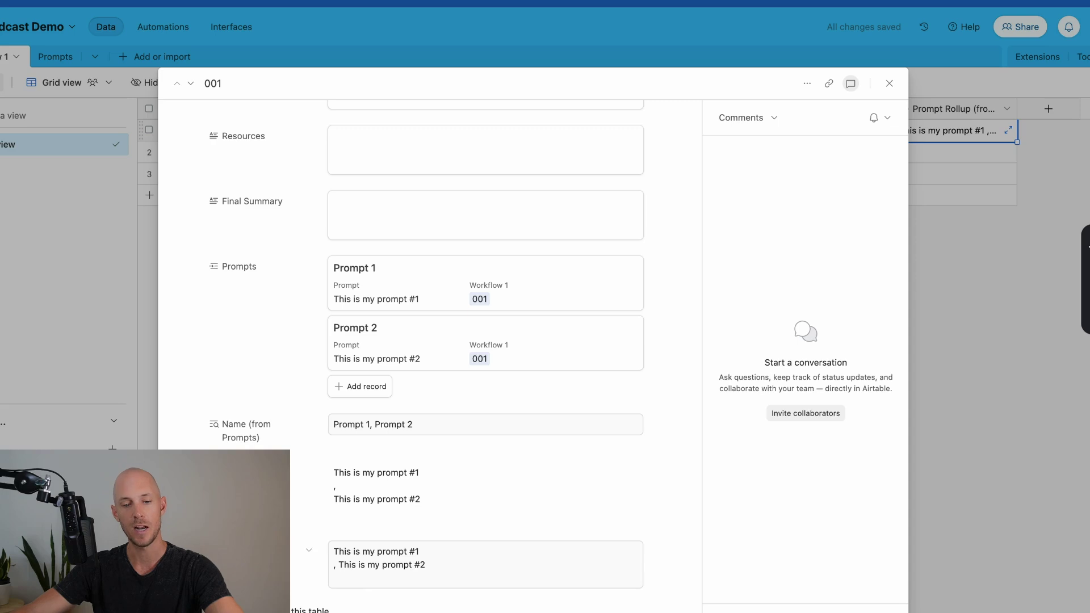
left_click(889, 83)
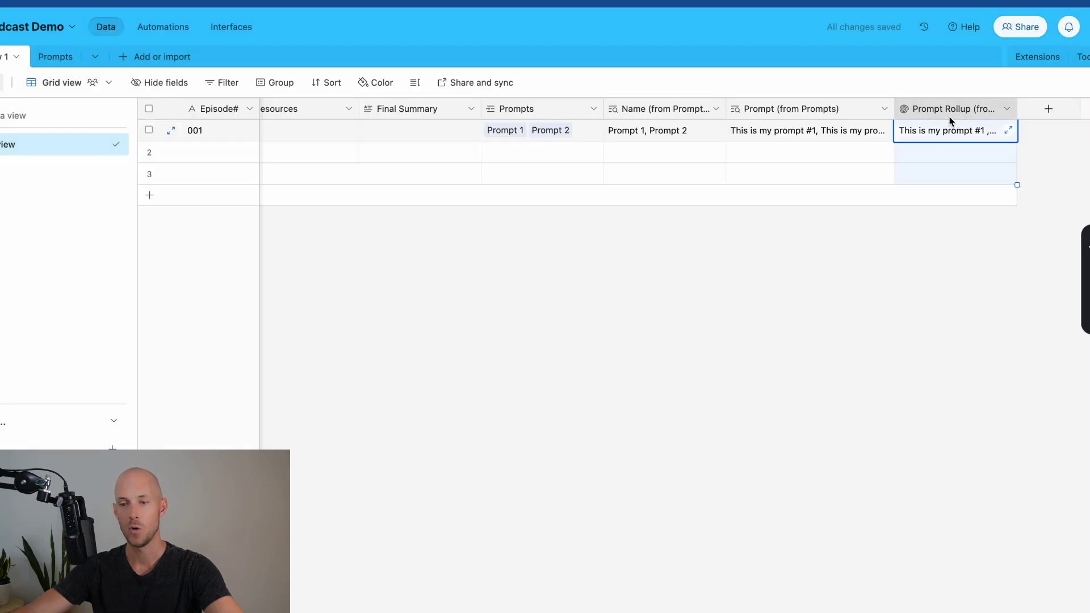
Change the Prompt Rollup formula to CONCATENATE(values) and check episode 001's combined prompts.
double_click(949, 117)
left_click(662, 394)
key("ctrl+a")
type("co")
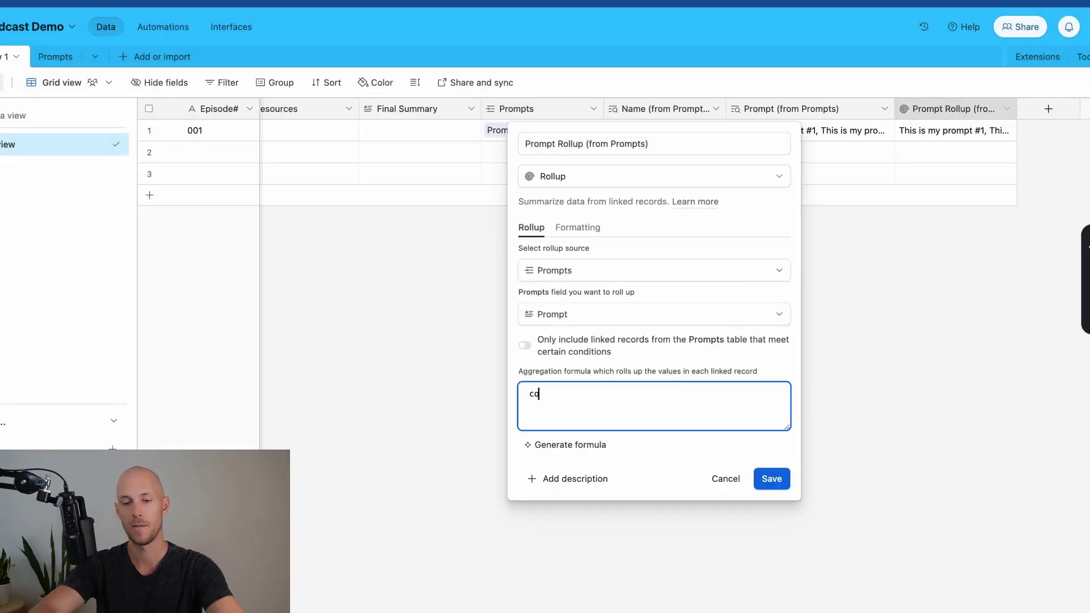
key("Tab")
left_click(772, 478)
key("space")
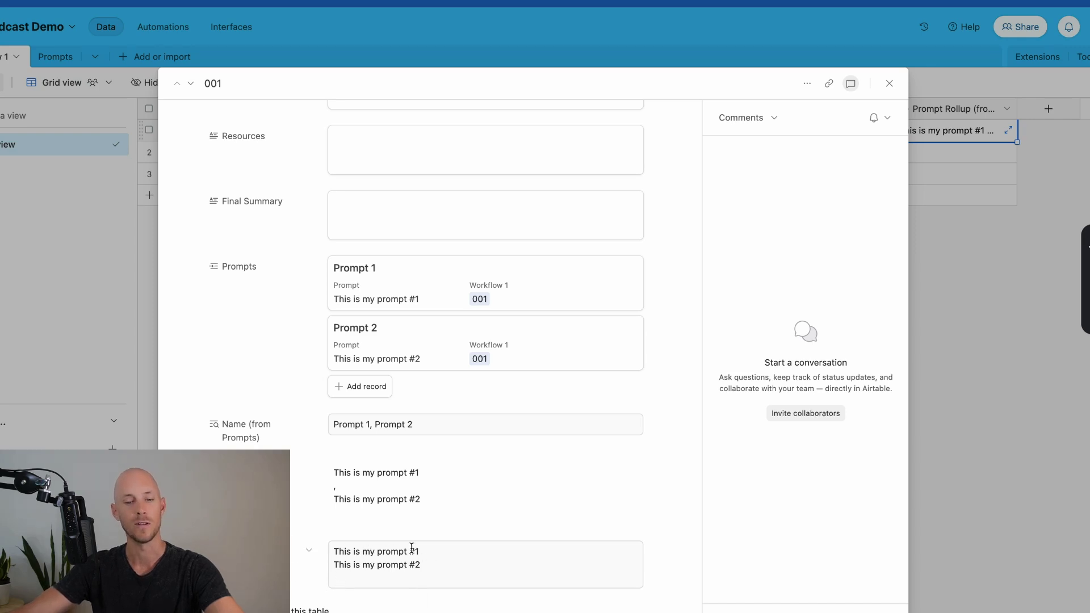
key("Escape")
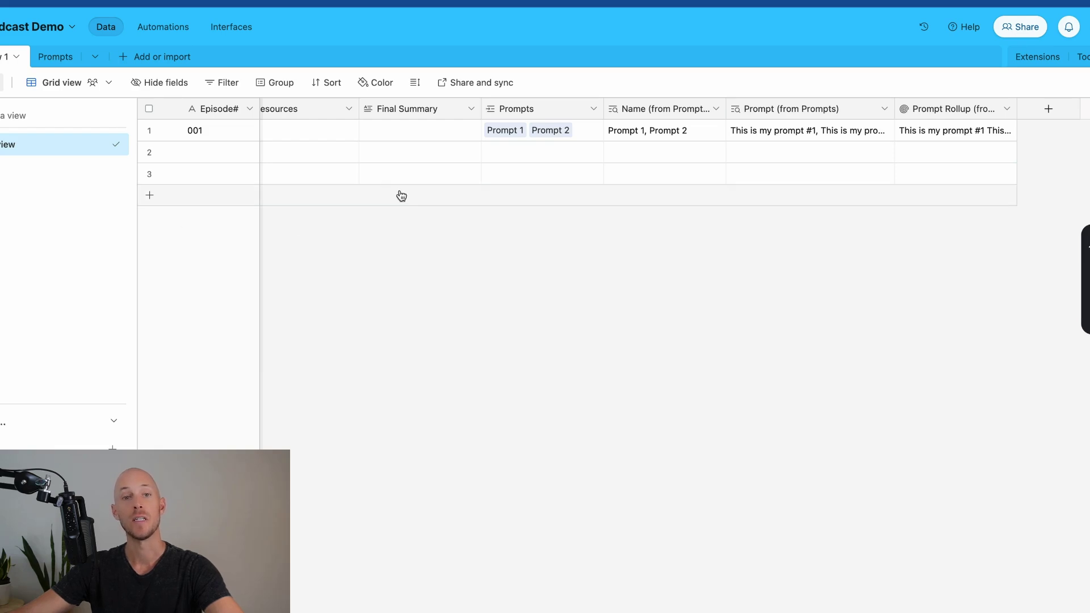
scroll(402, 196, "left", 10)
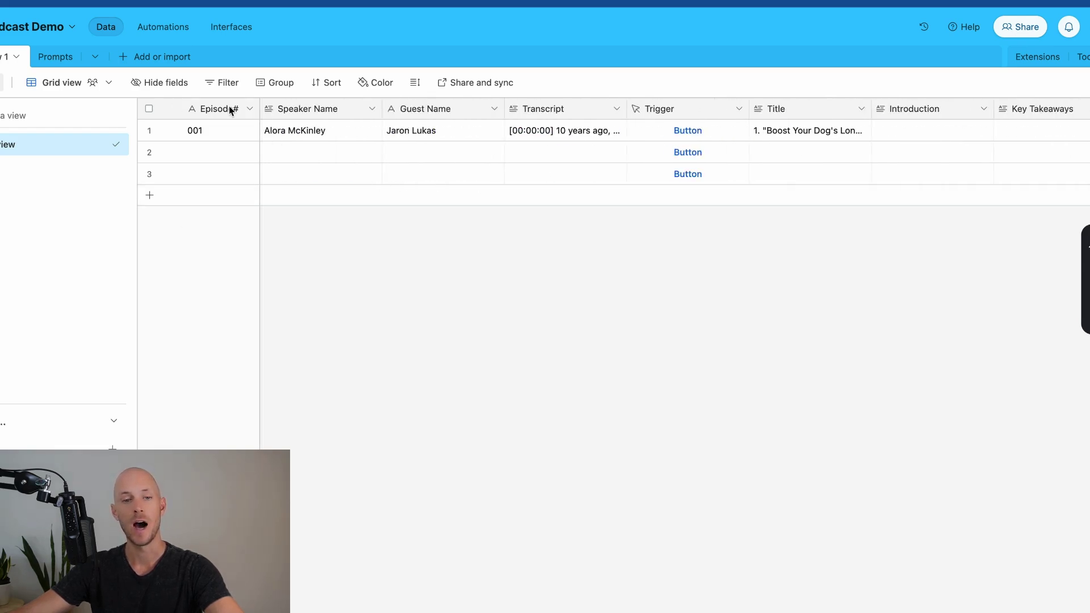
Widen the Episode# column and switch its field type to Formula.
left_click_drag(259, 108, 381, 98)
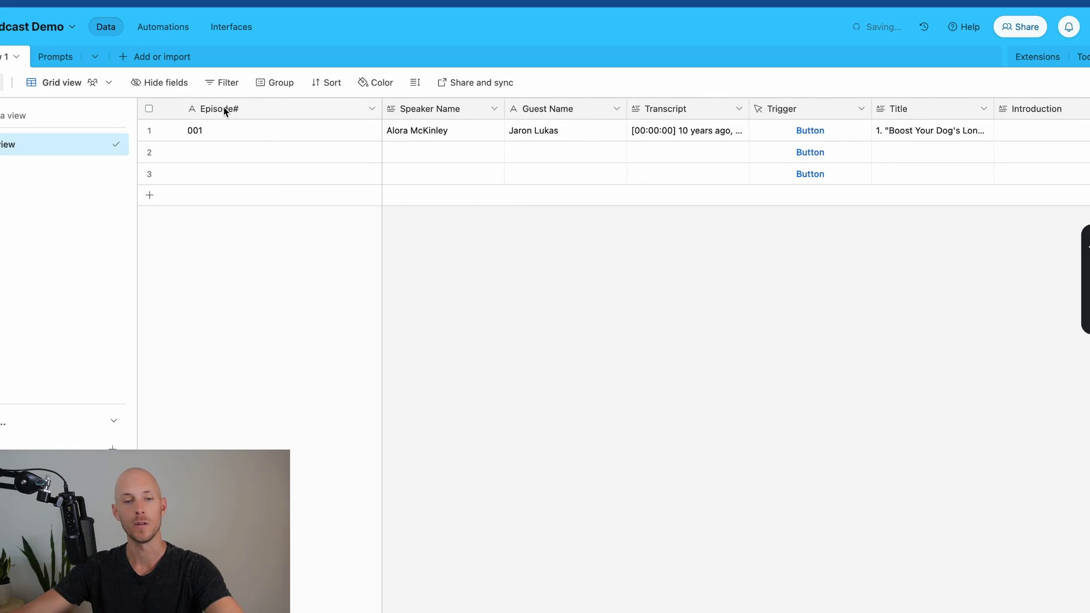
double_click(225, 109)
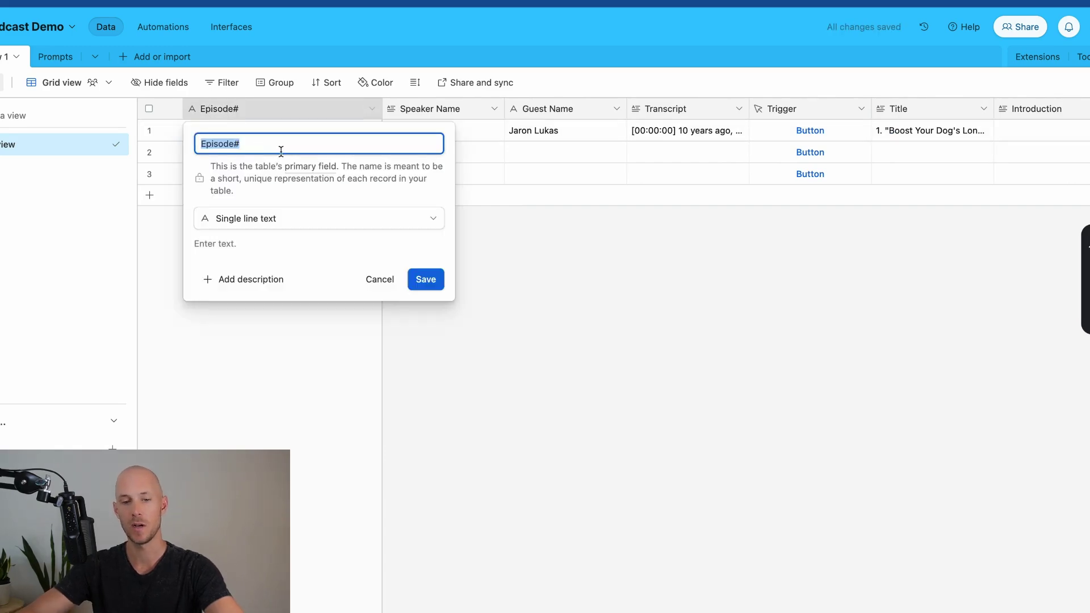
left_click(309, 219)
type("f")
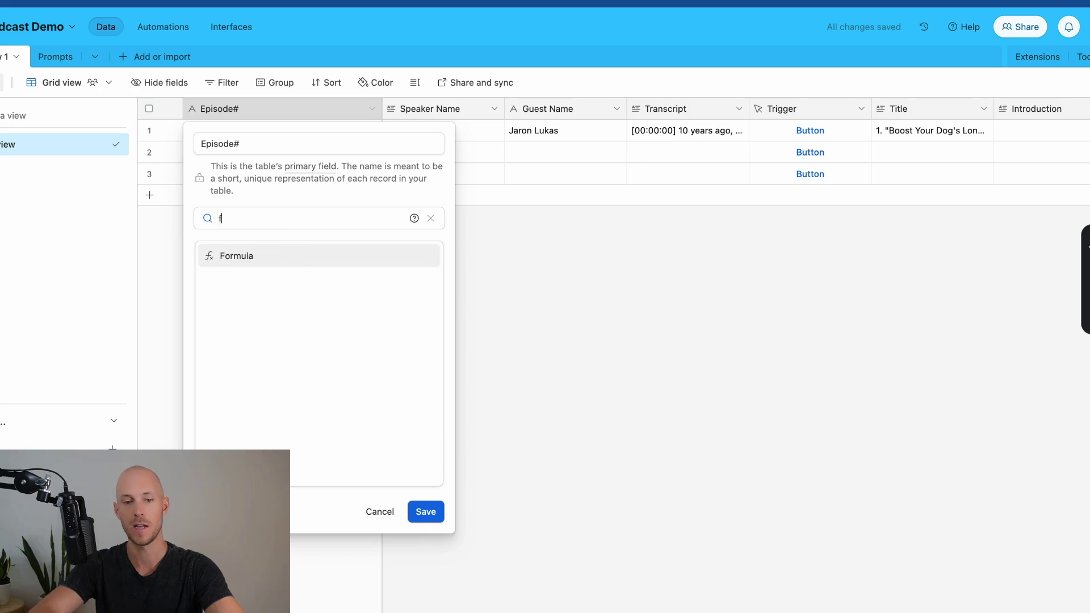
type("omr")
key("BackSpace")
key("BackSpace")
type("r")
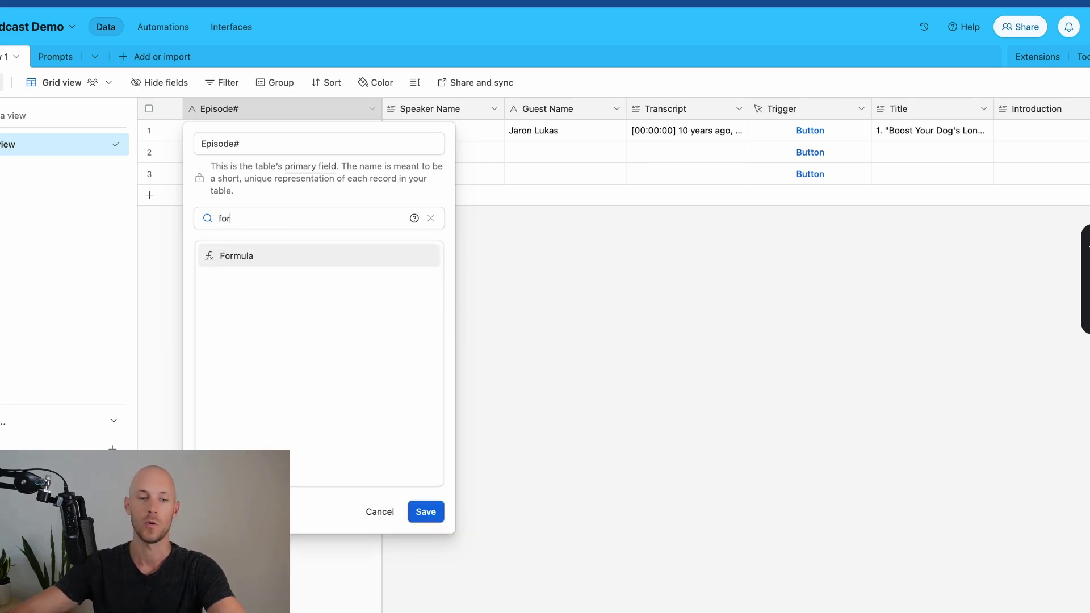
left_click(295, 263)
Enter {Speaker Name}&" interviews "&{Guest Name}, save, confirm the conversion, and resize the column.
left_click(272, 284)
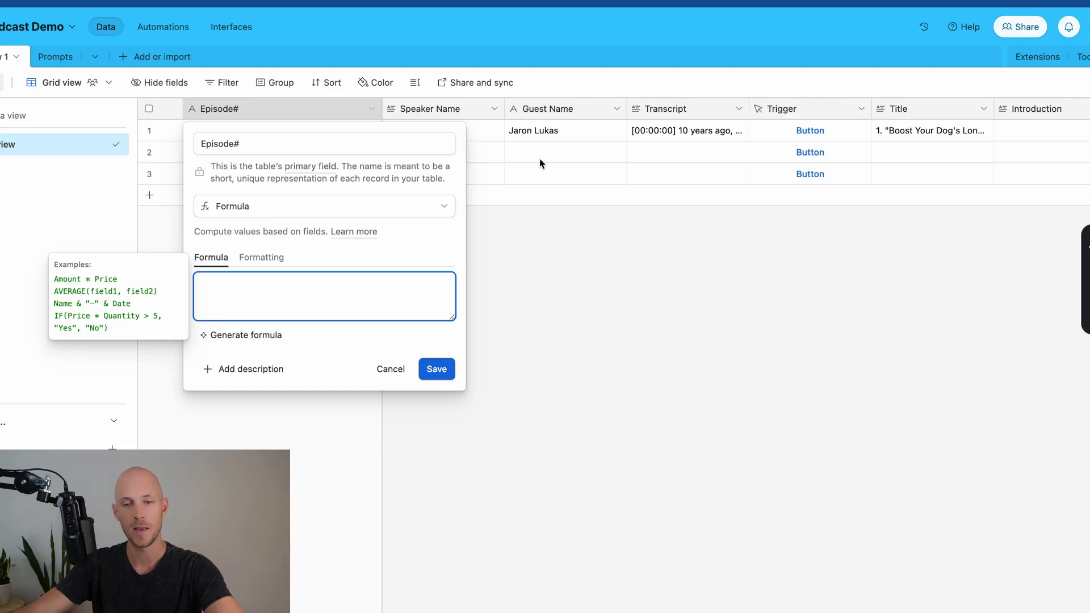
type("speaker")
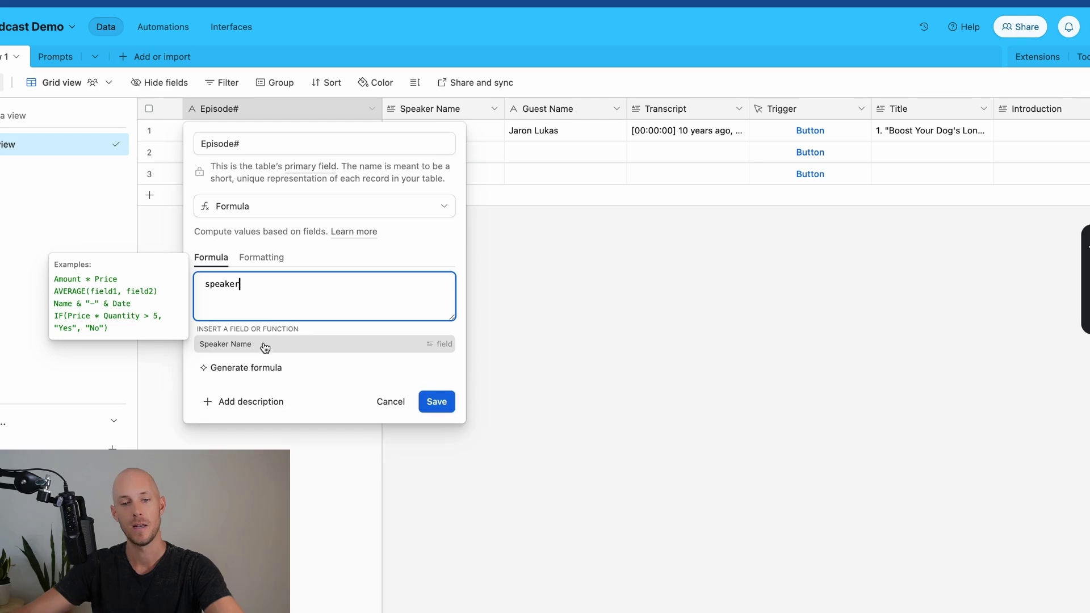
left_click(265, 345)
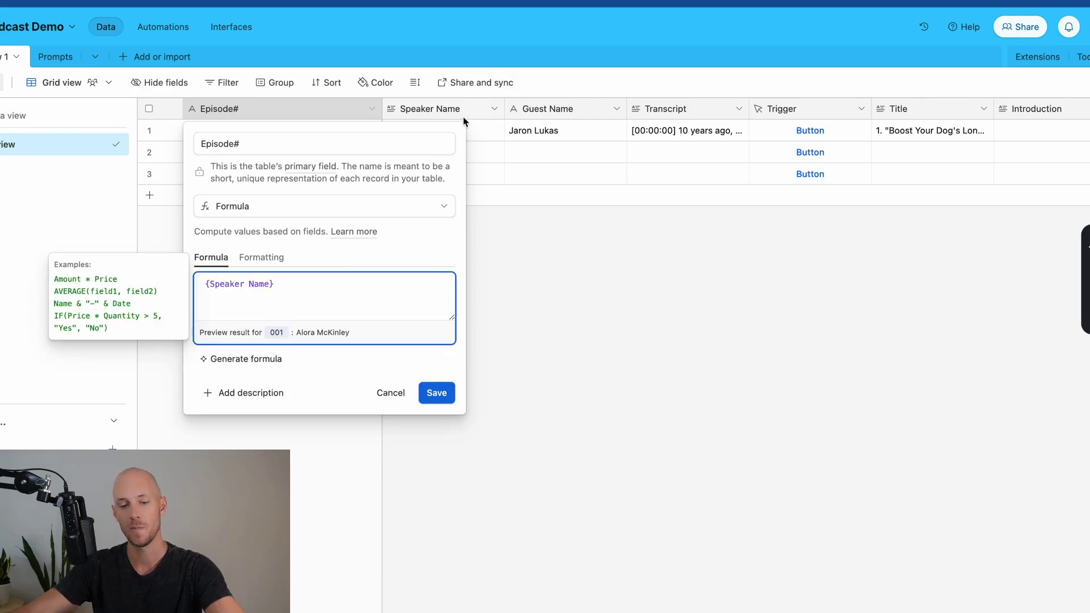
type("&\" interviews \"")
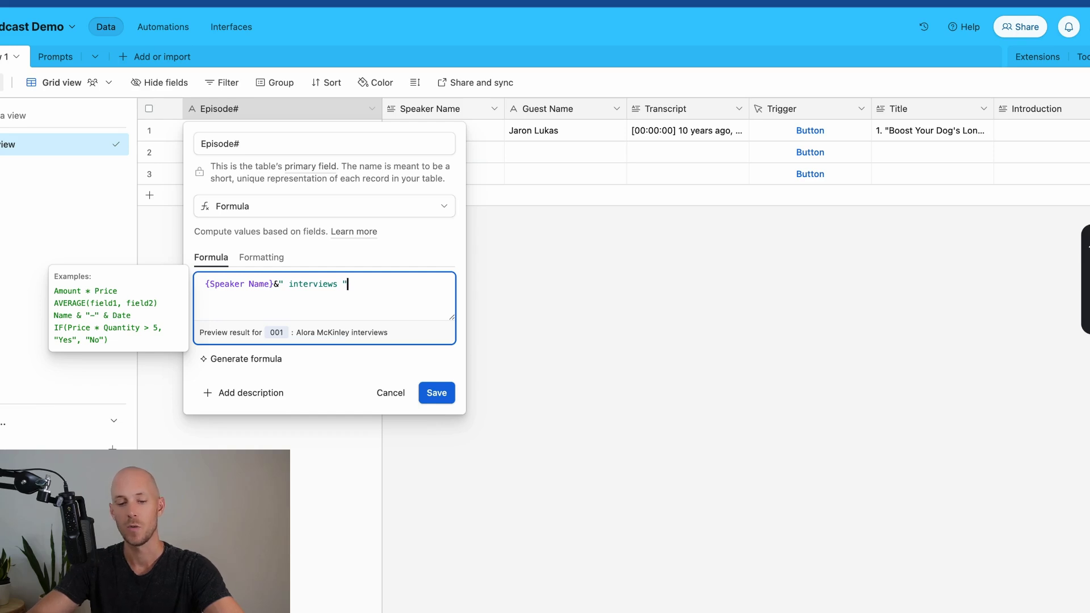
type("&")
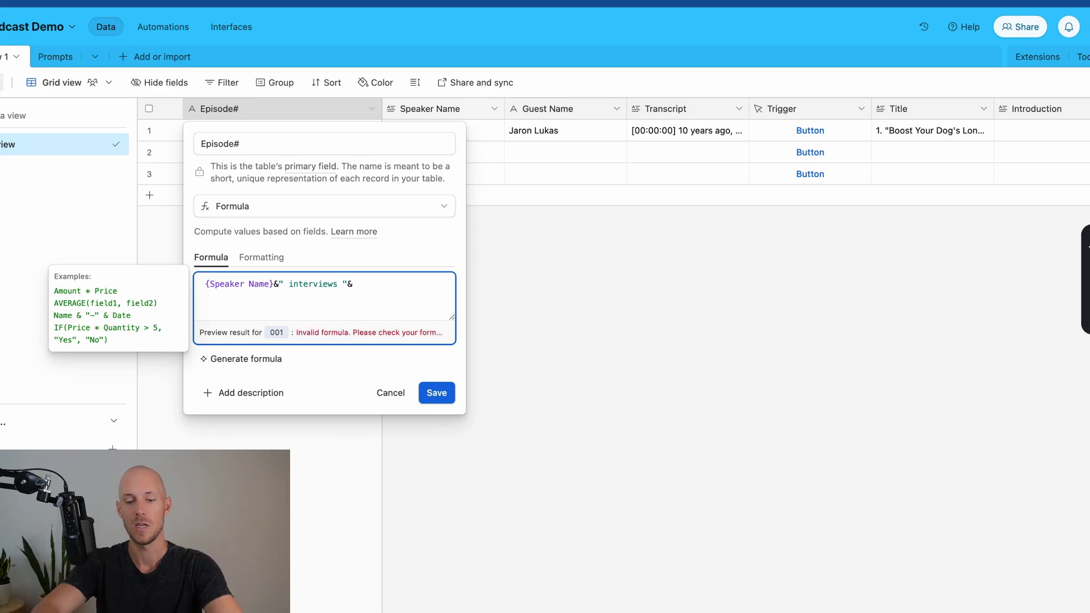
type("guest")
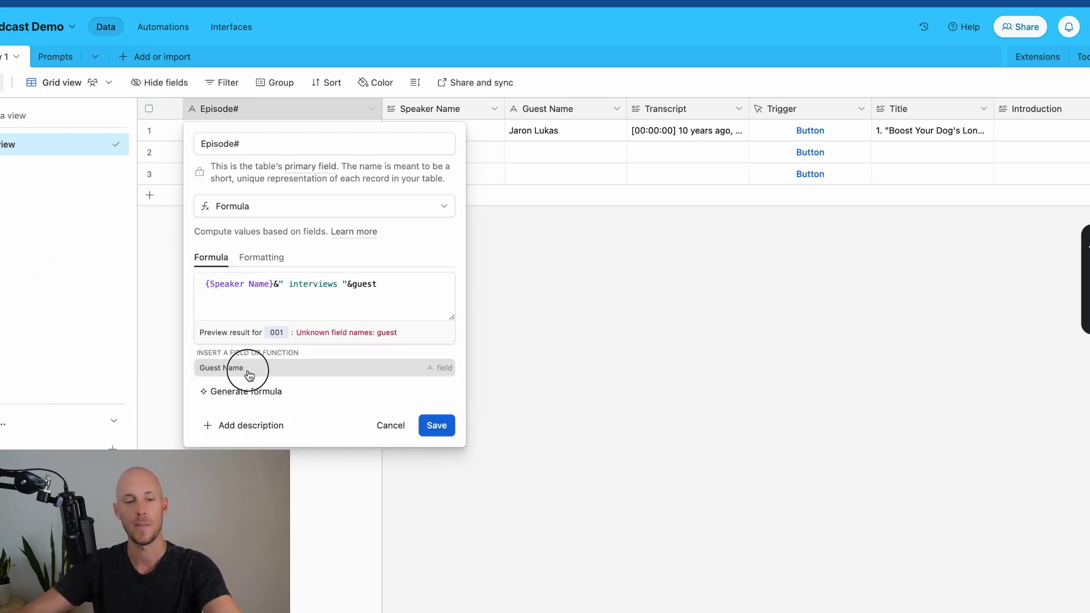
left_click(244, 370)
left_click(443, 394)
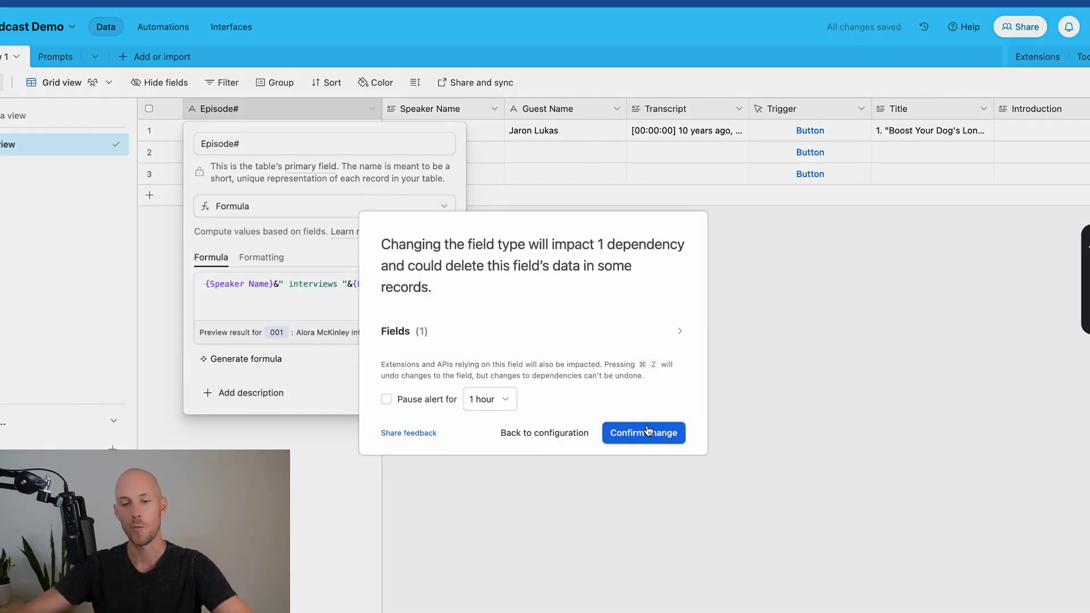
left_click(646, 431)
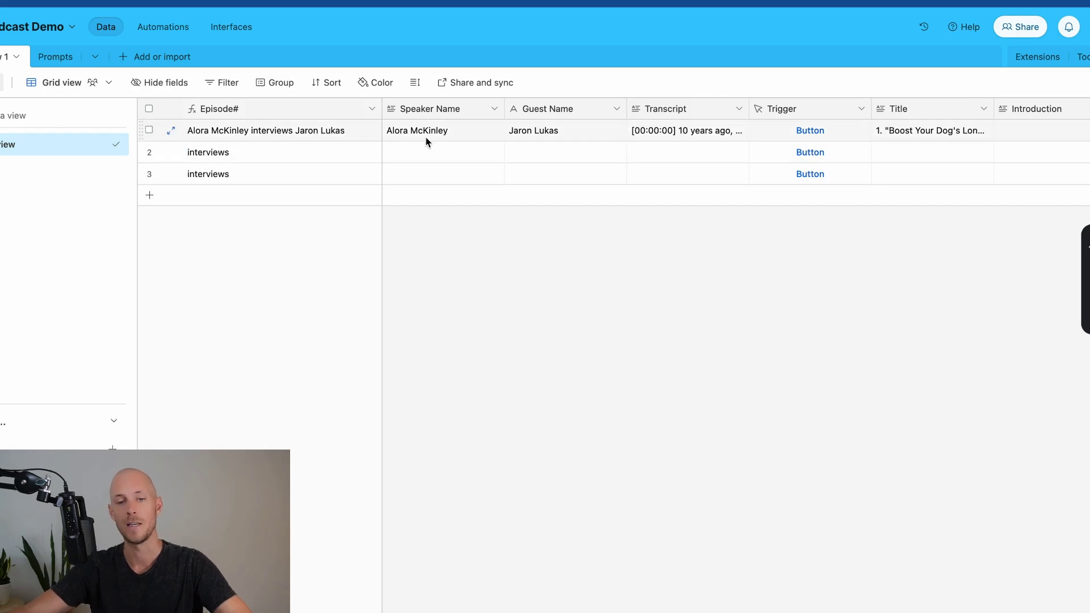
mouse_move(382, 108)
left_mouse_down()
mouse_move(397, 108)
mouse_move(377, 108)
left_mouse_up()
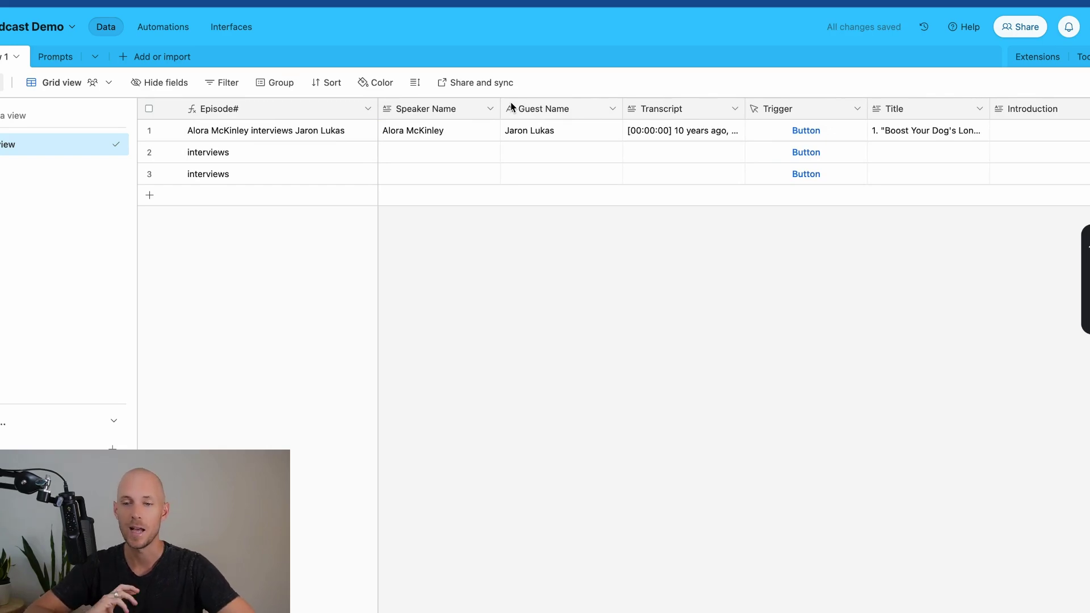
right_click(798, 108)
scroll(738, 284, "right", 4)
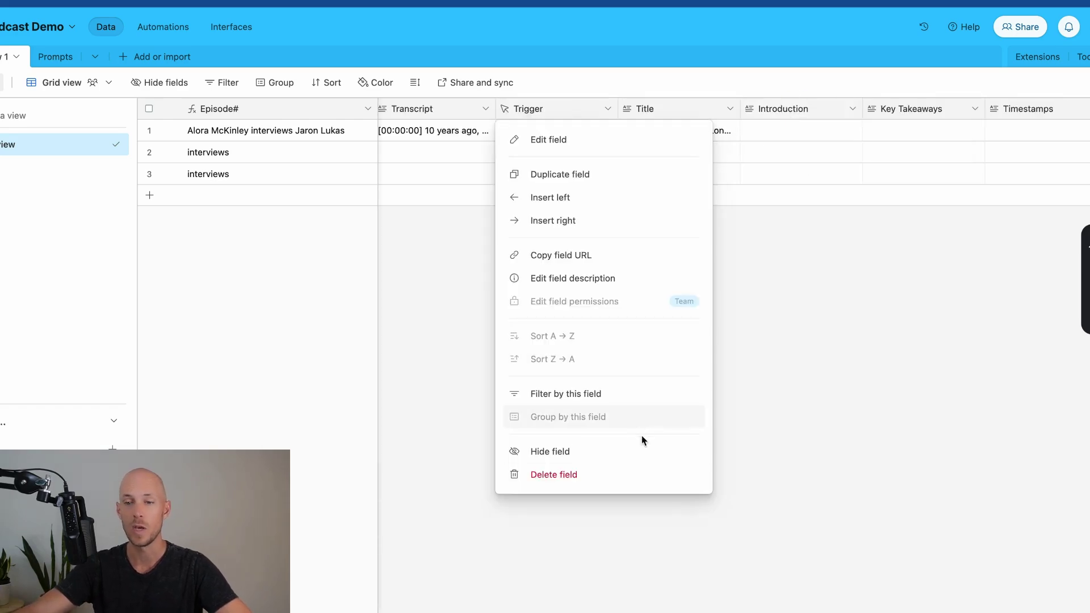
left_click(748, 216)
double_click(571, 108)
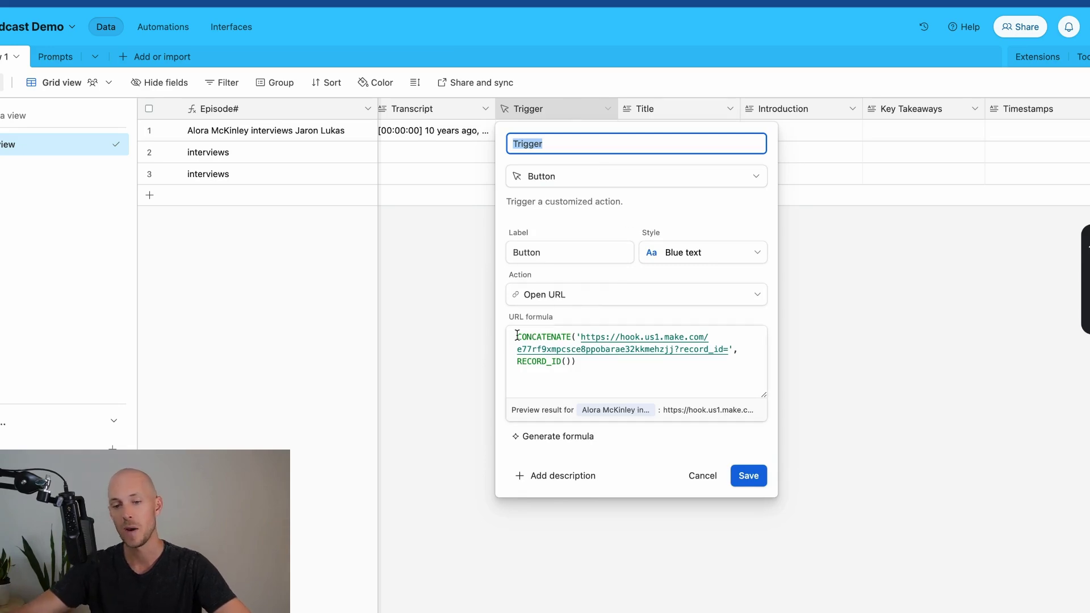
left_click_drag(517, 335, 571, 335)
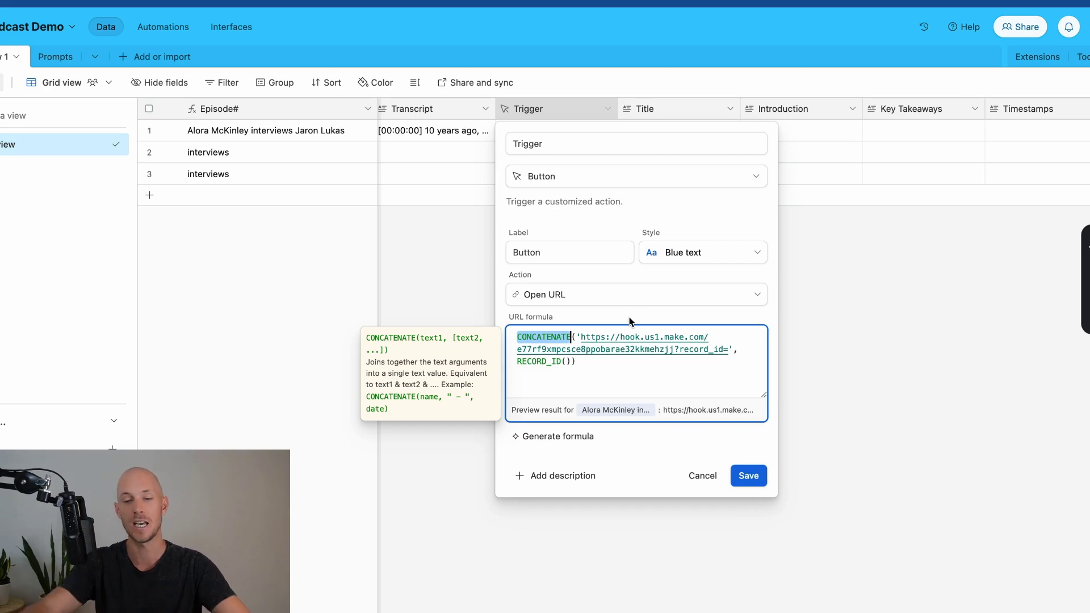
left_click_drag(581, 337, 674, 348)
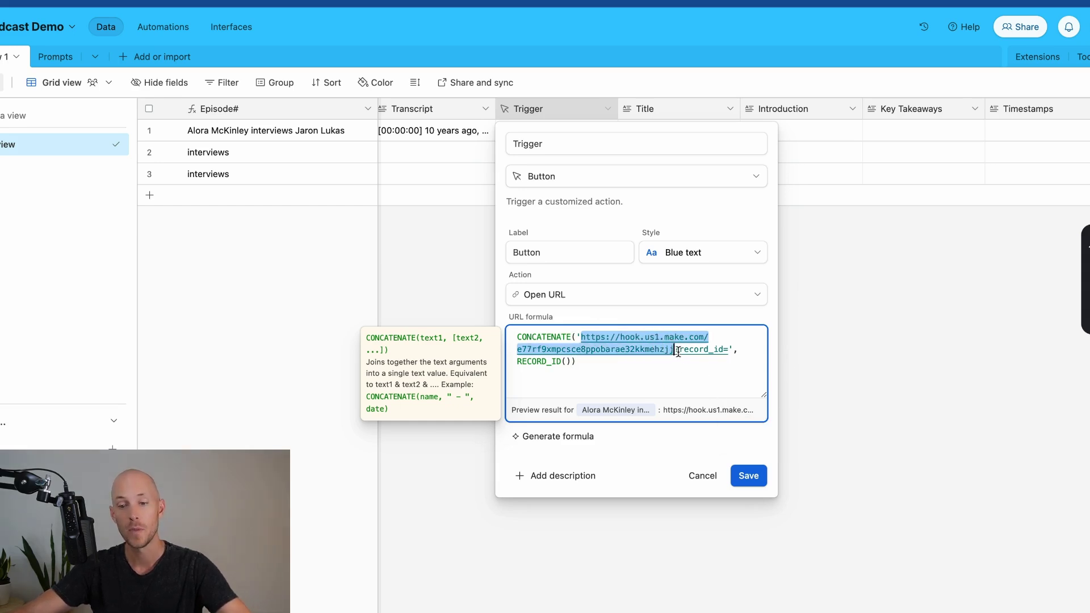
left_click_drag(679, 349, 729, 350)
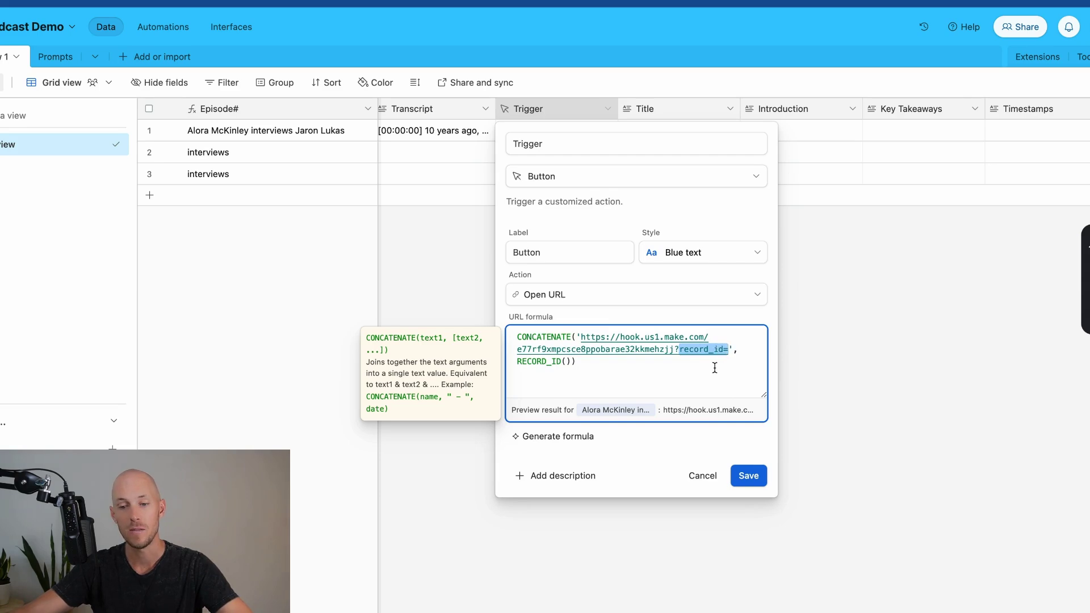
left_click(527, 364)
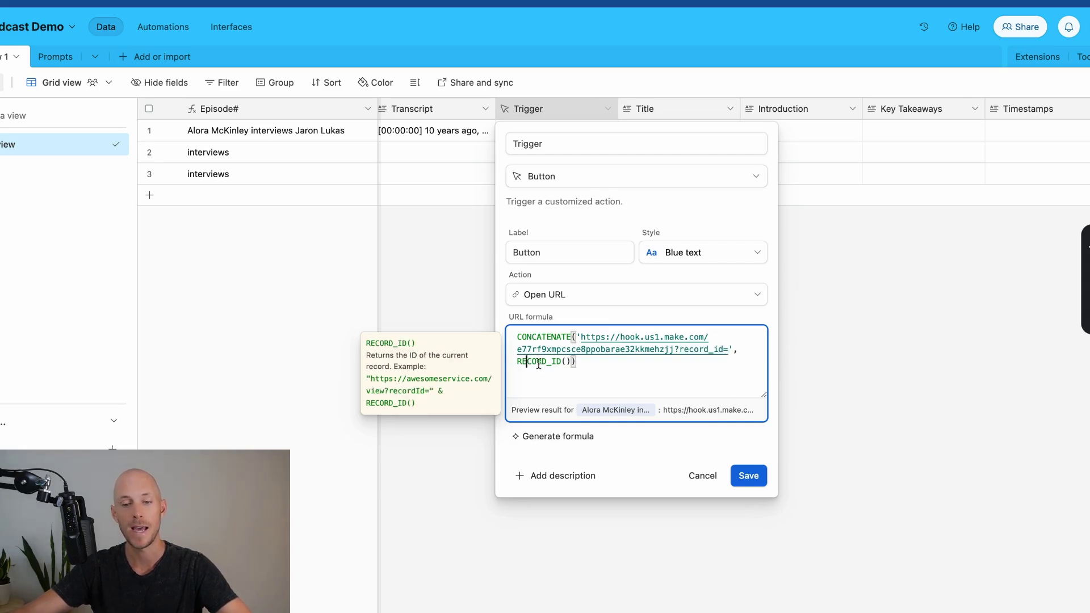
left_click(759, 475)
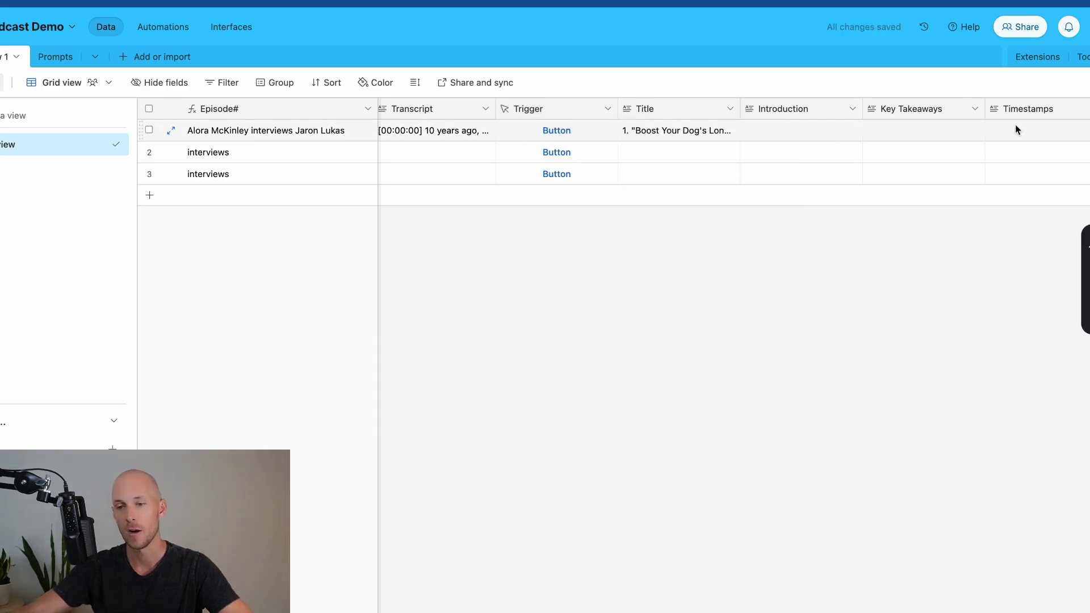
Scroll the episodes grid across to the Prompts and Prompt Rollup columns at the right end.
scroll(902, 138, "left", 1)
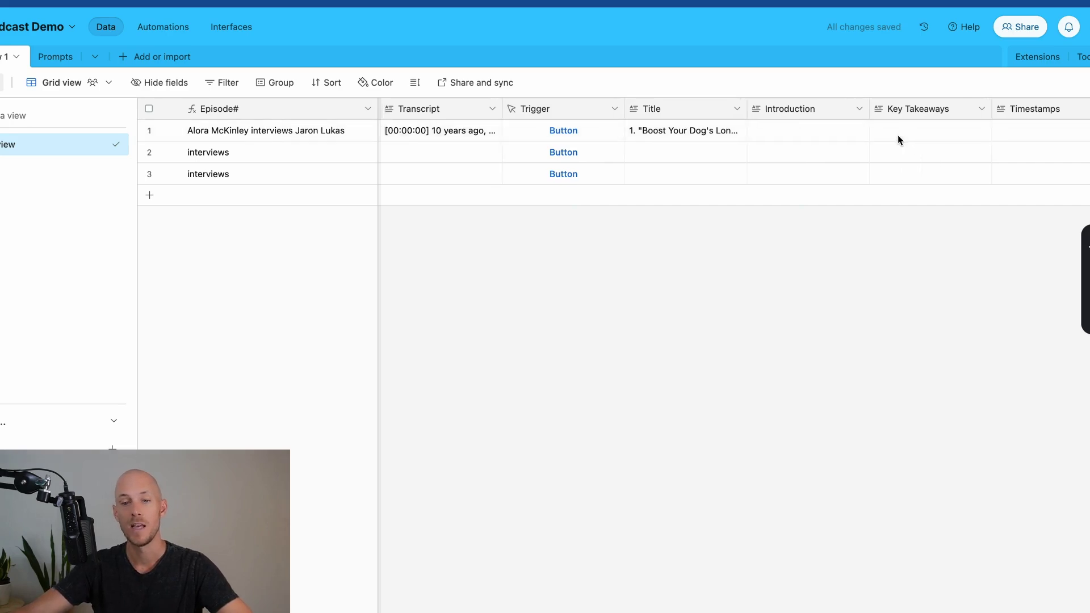
scroll(859, 148, "right", 2)
scroll(859, 149, "left", 3)
scroll(568, 145, "right", 3)
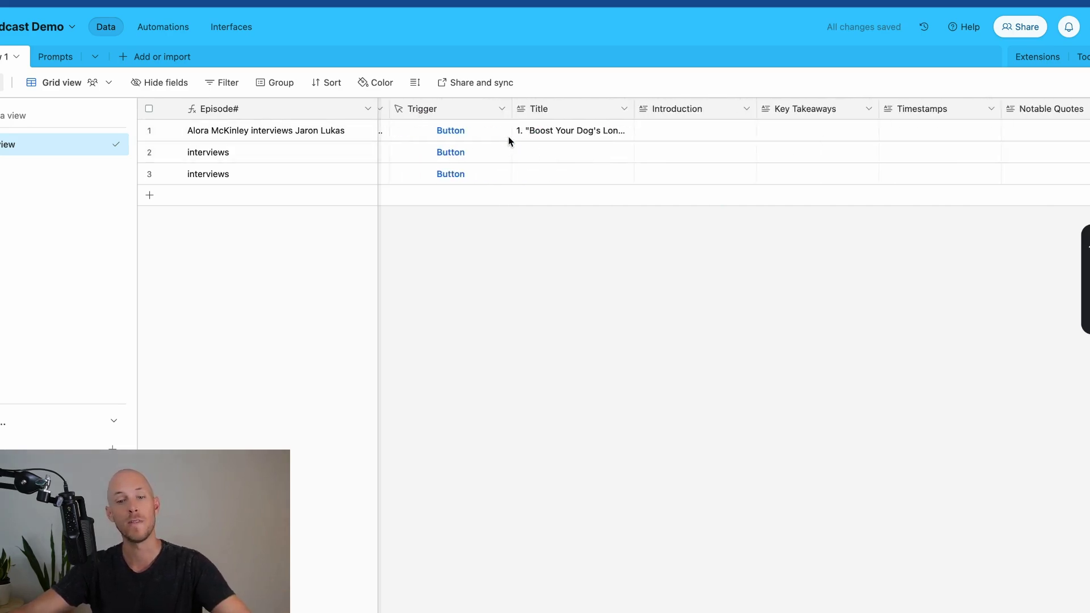
scroll(509, 138, "left", 5)
scroll(614, 129, "right", 10)
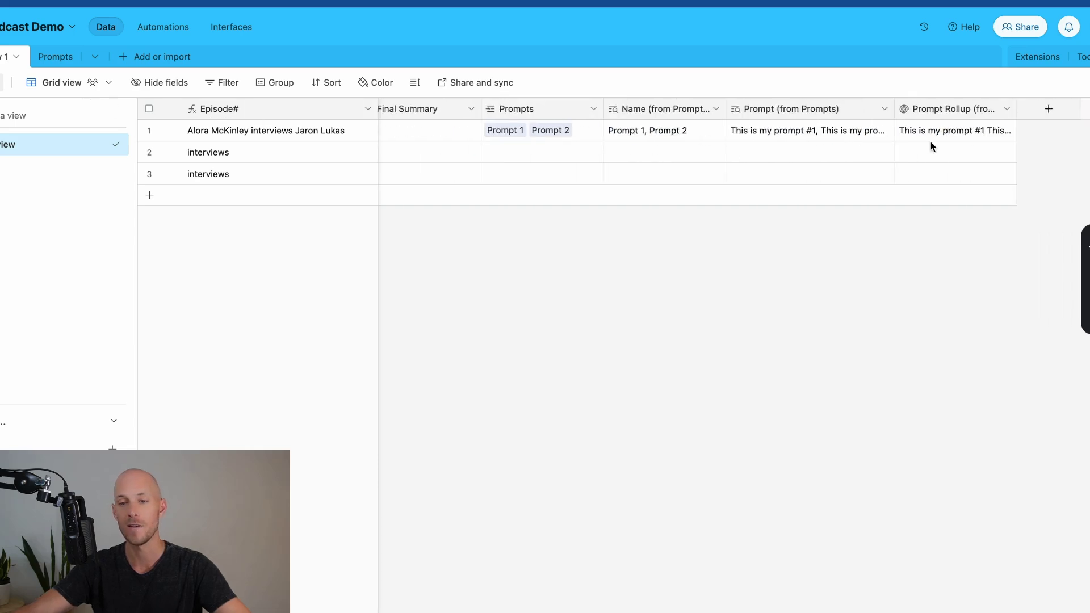
scroll(848, 129, "left", 8)
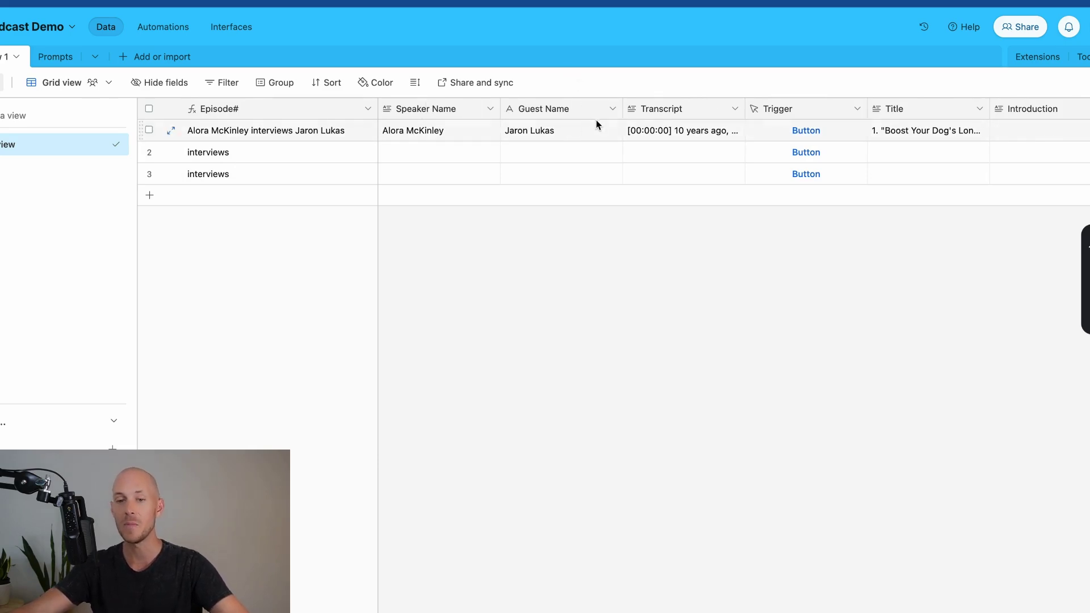
scroll(568, 113, "right", 3)
scroll(693, 113, "right", 6)
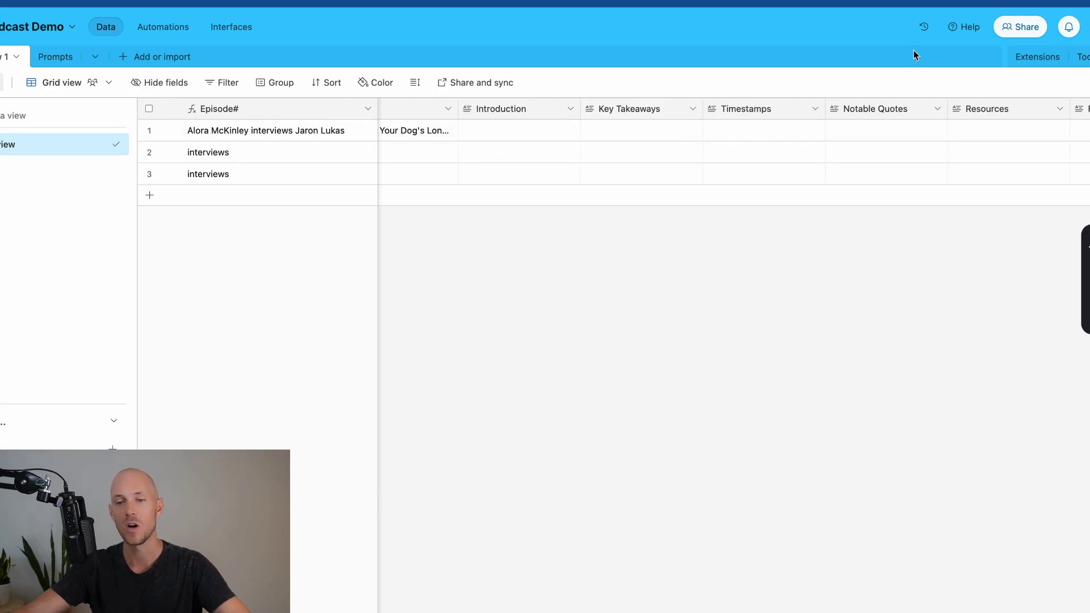
scroll(496, 136, "right", 12)
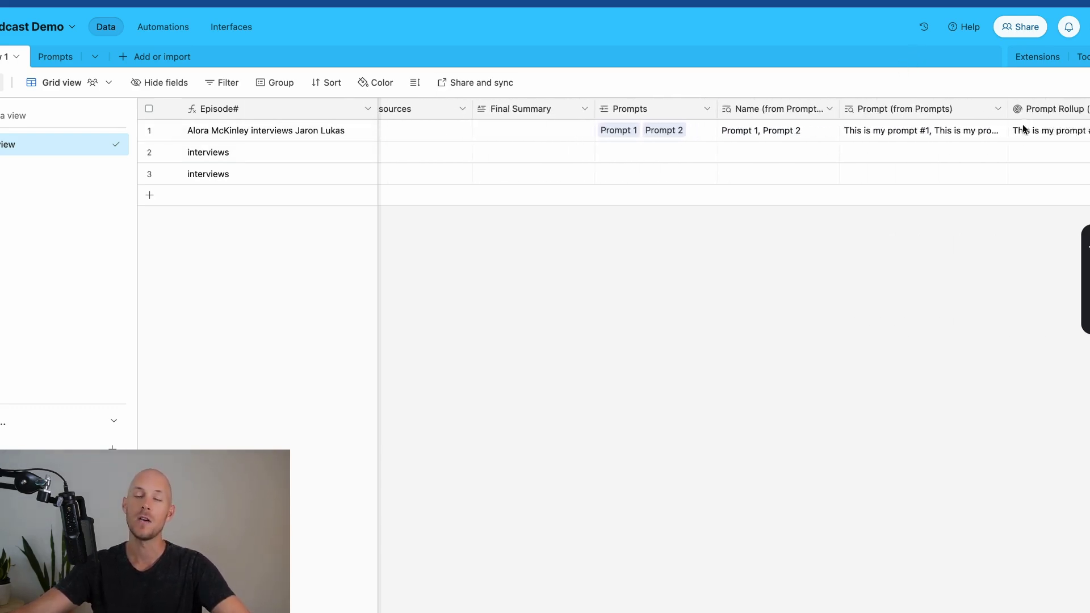